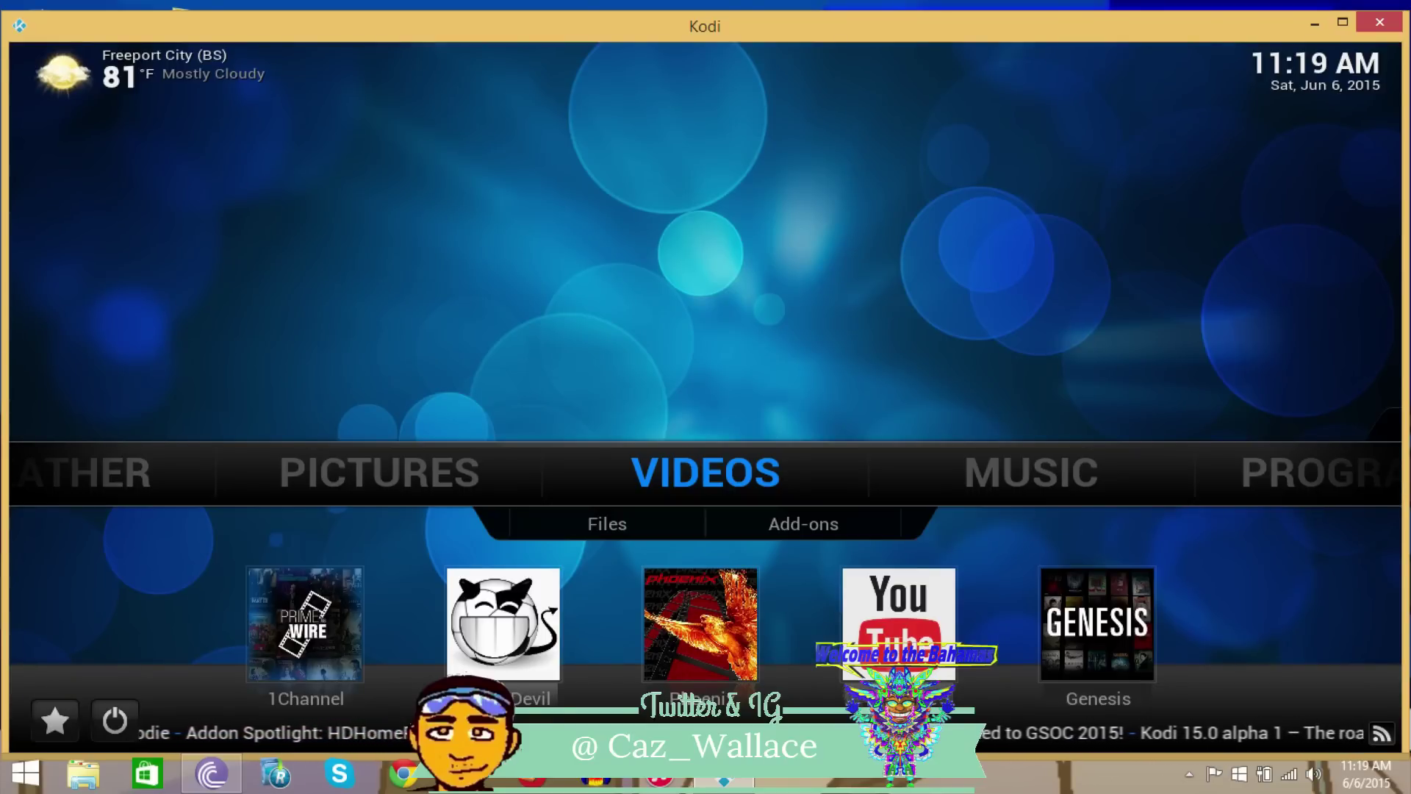
Move the home menu from Videos to System and highlight File manager.
key(Right)
key(Right)
key(Right)
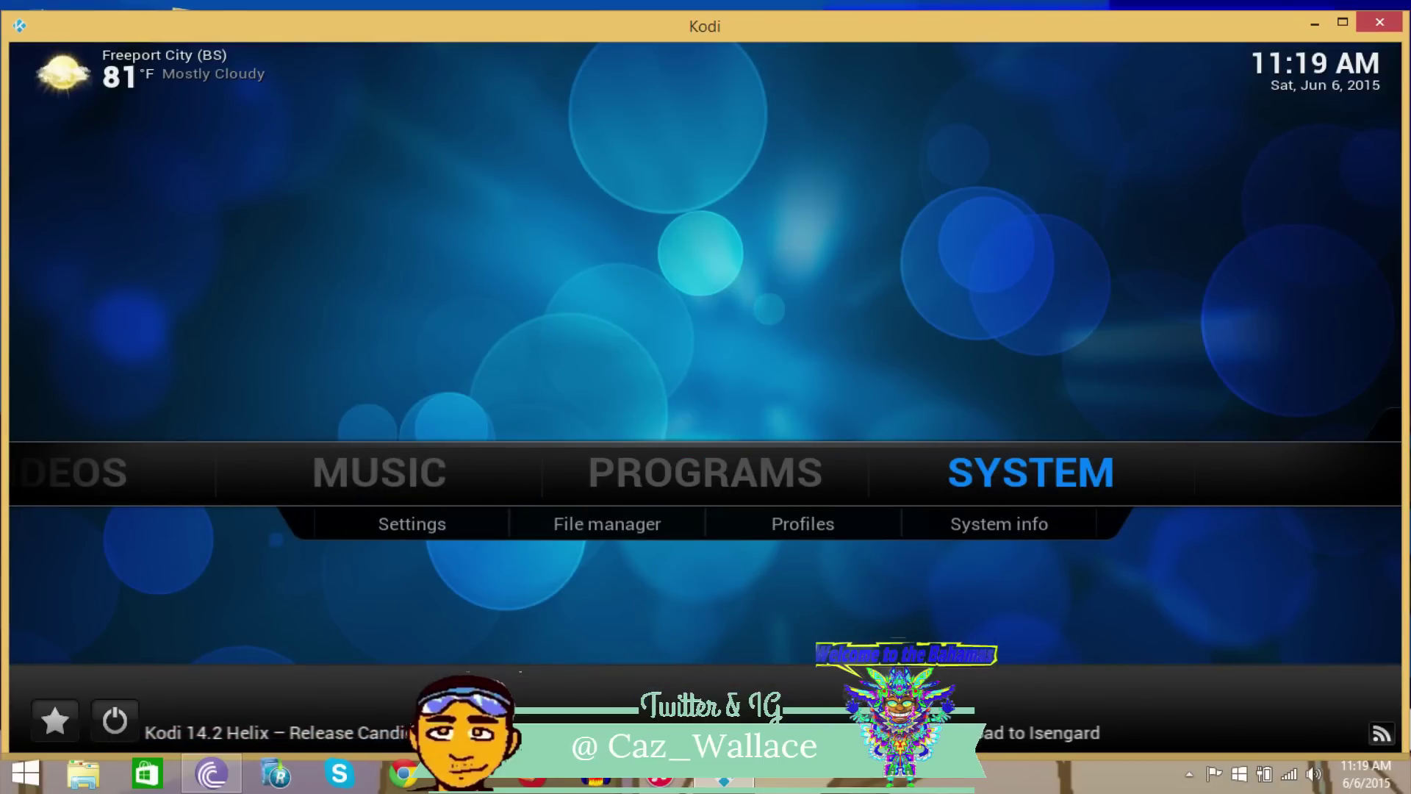
key(Down)
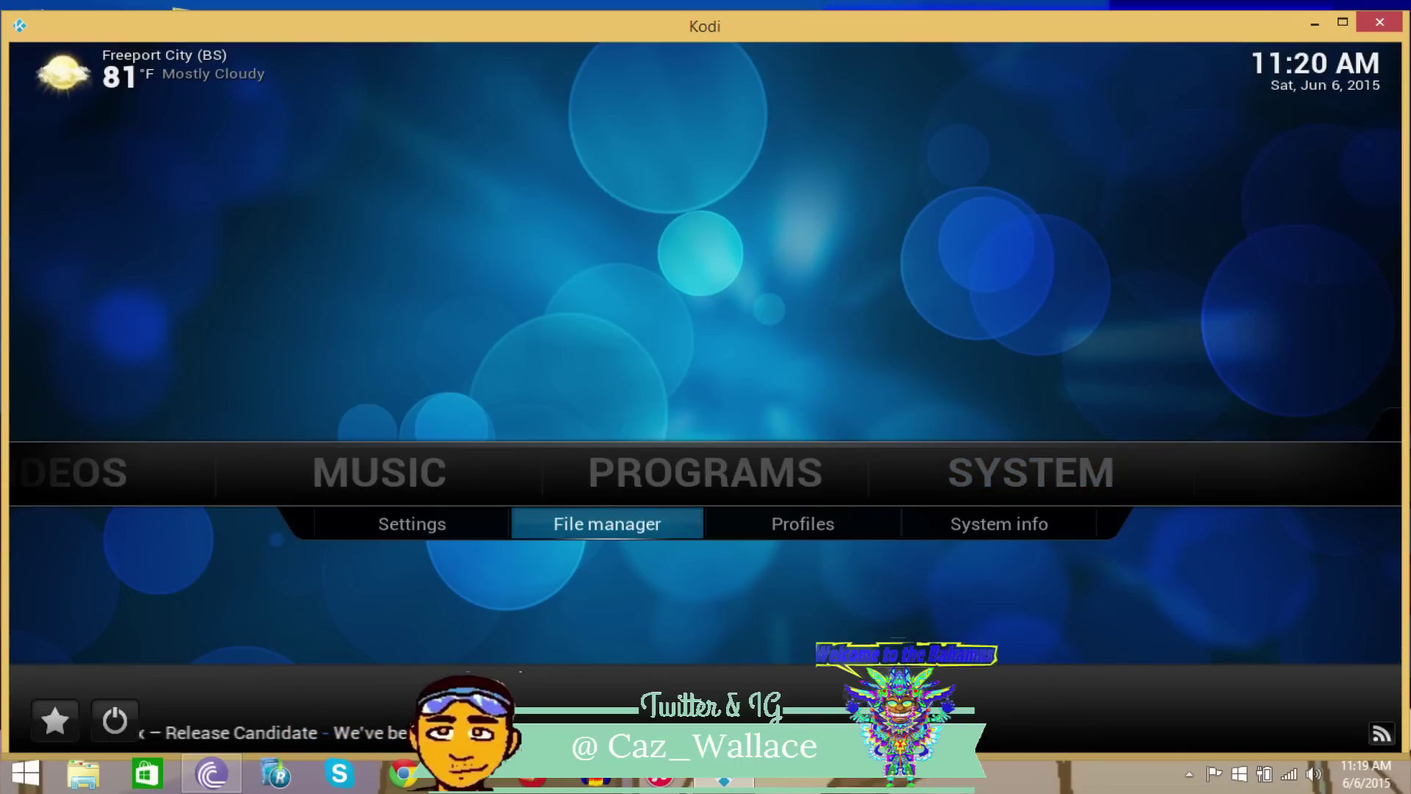
key(Return)
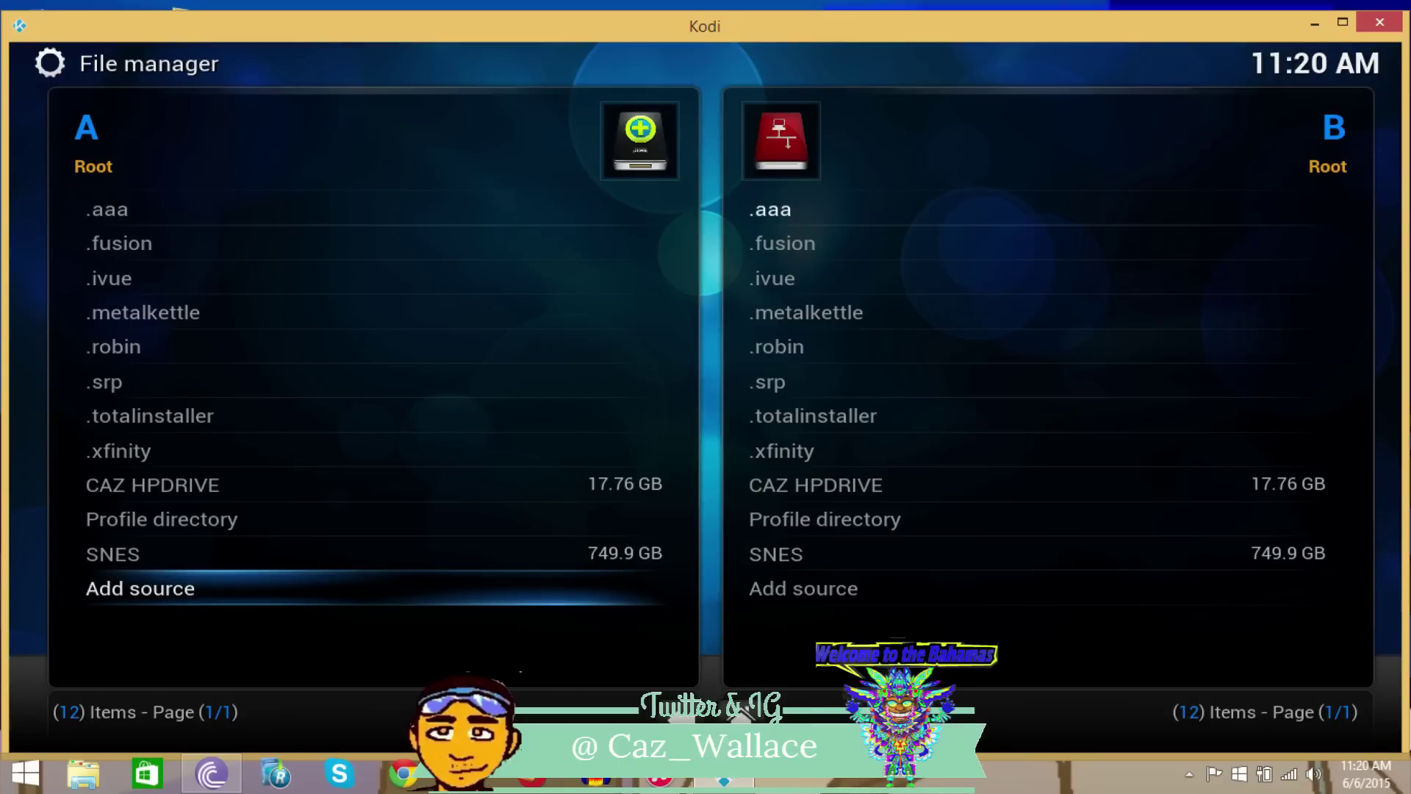
key(Return)
key(Return)
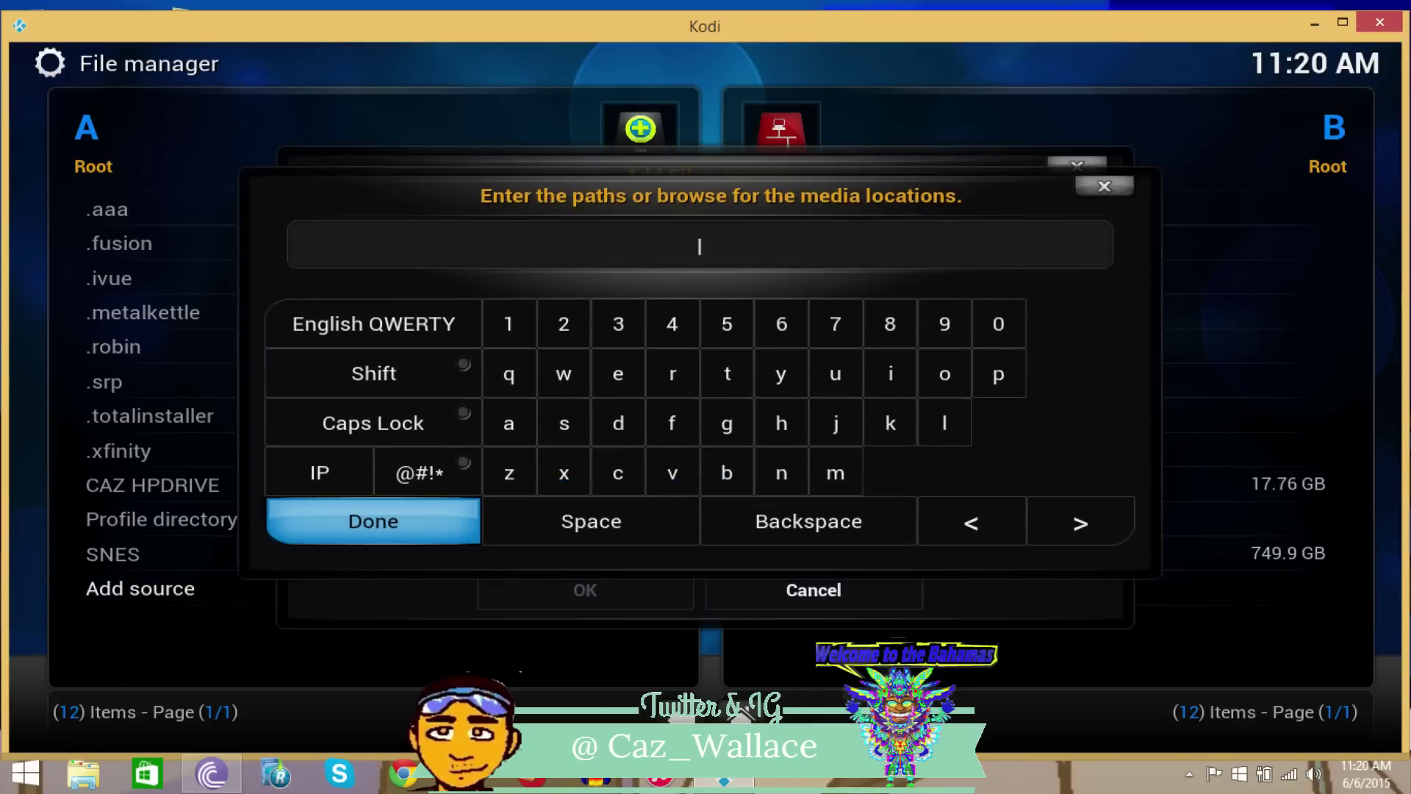
text(http://aaa)
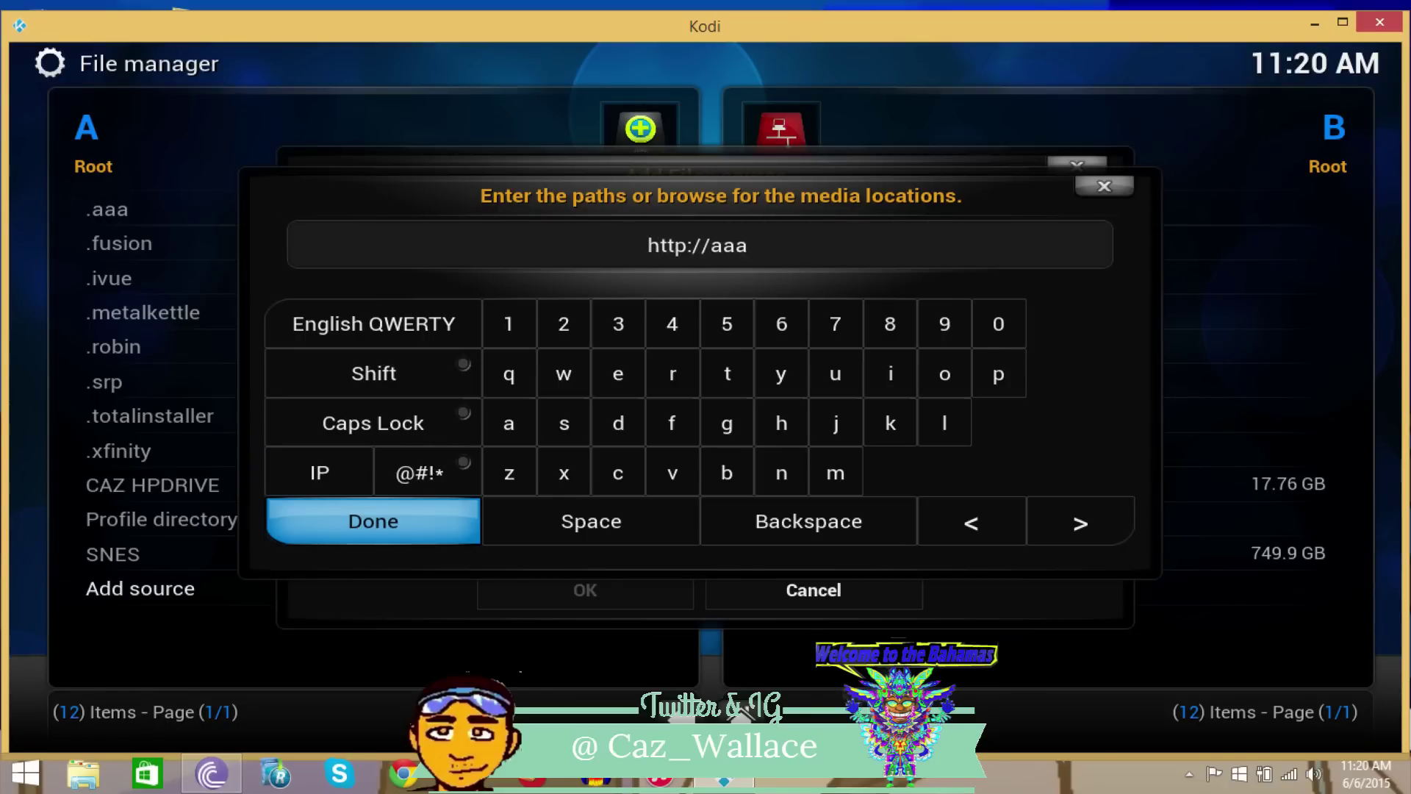
text(repo)
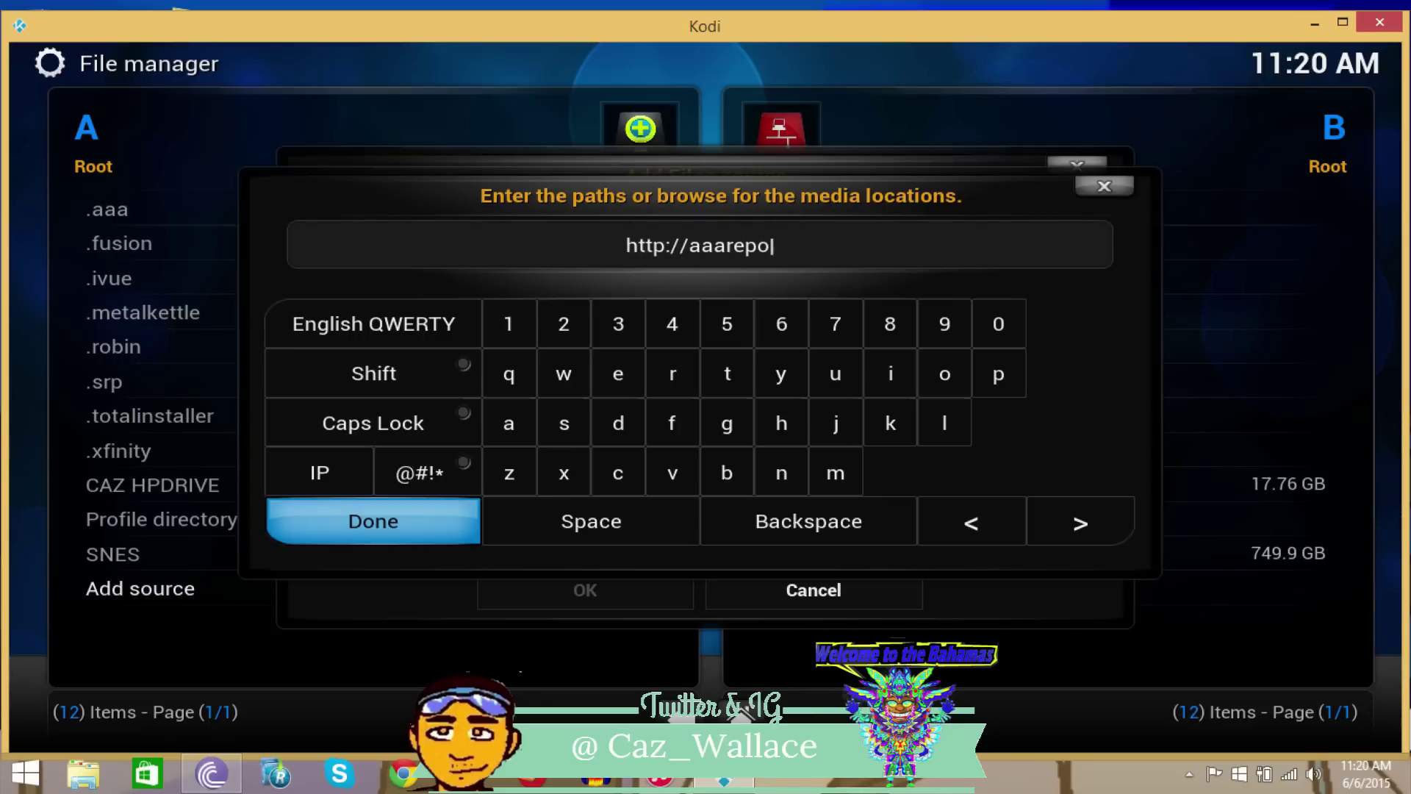
text(.xyz)
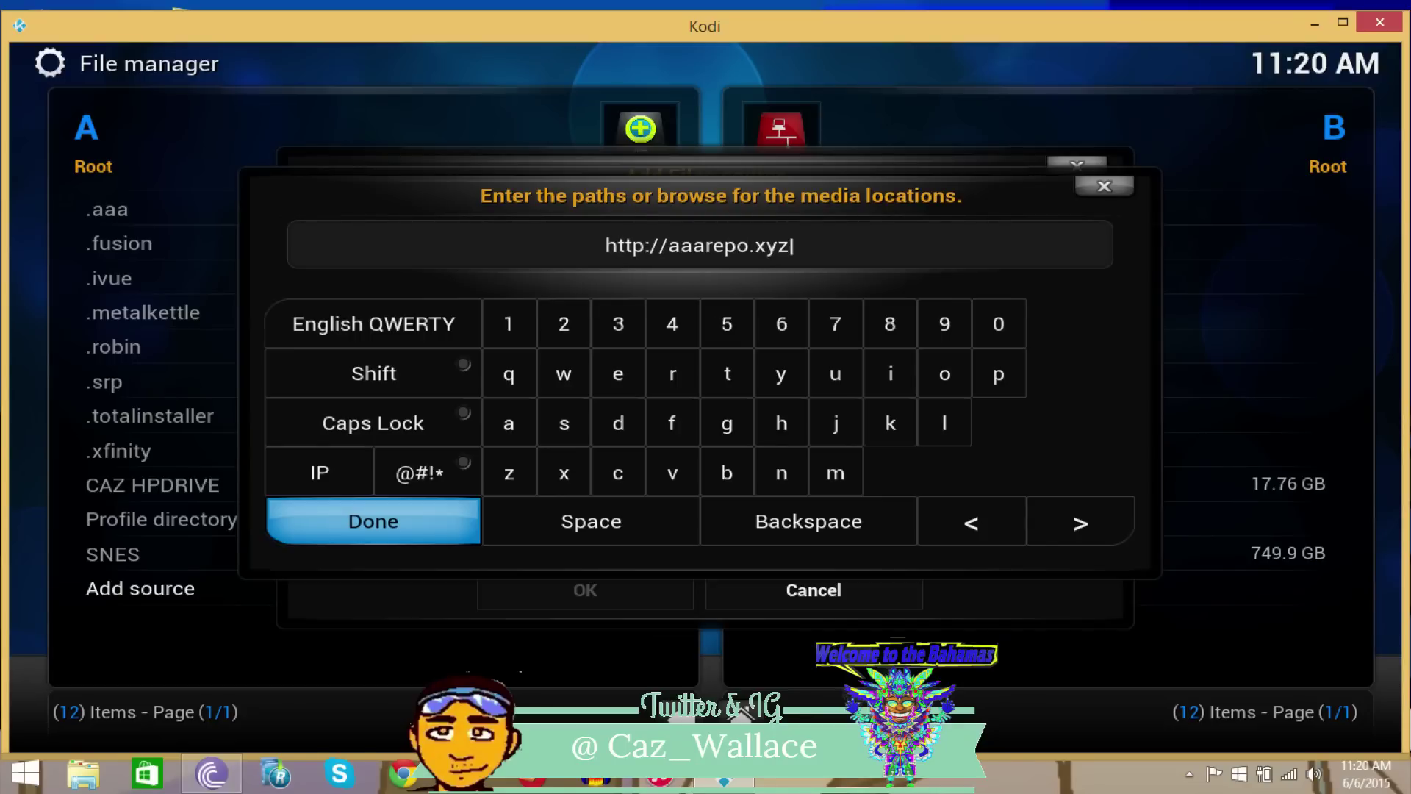
text(/a)
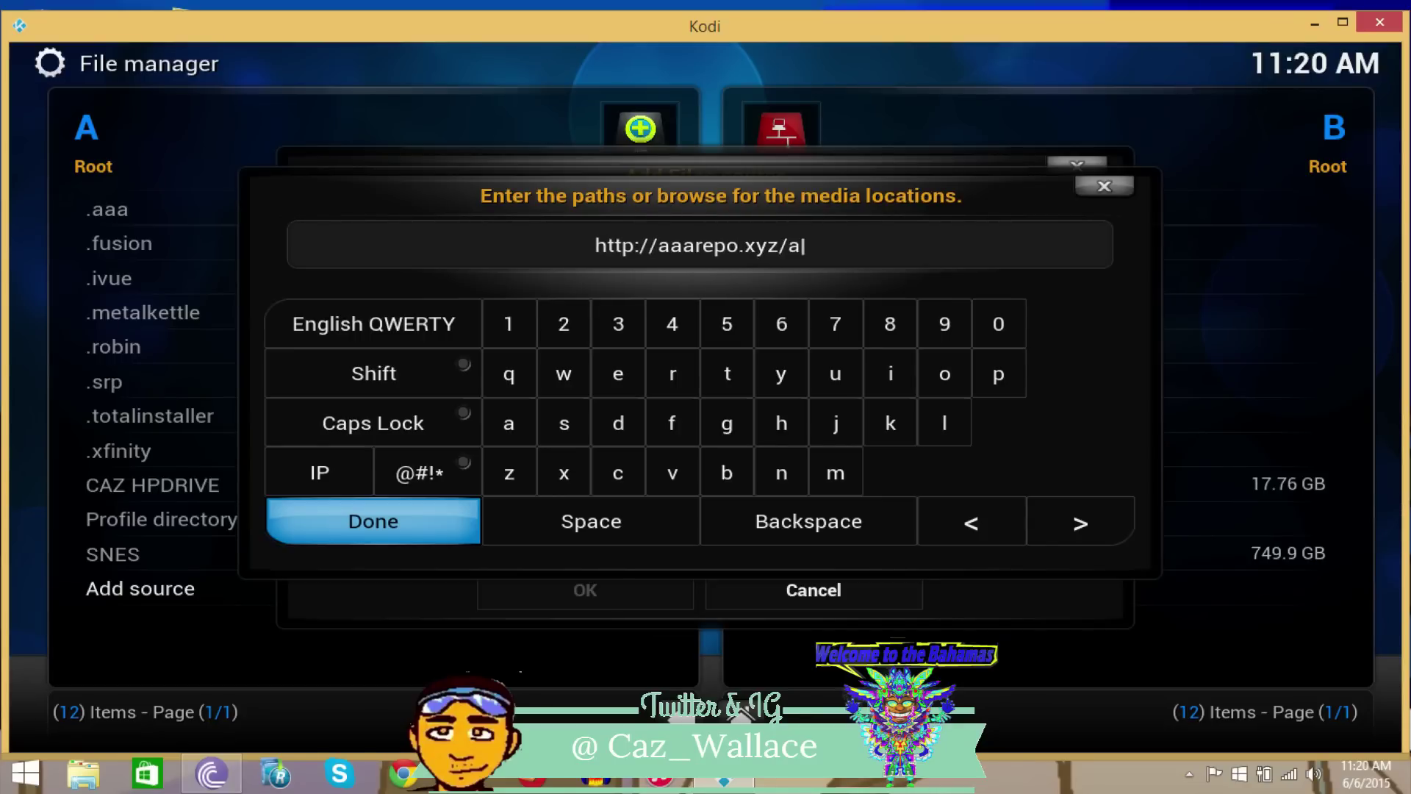
text(aa/)
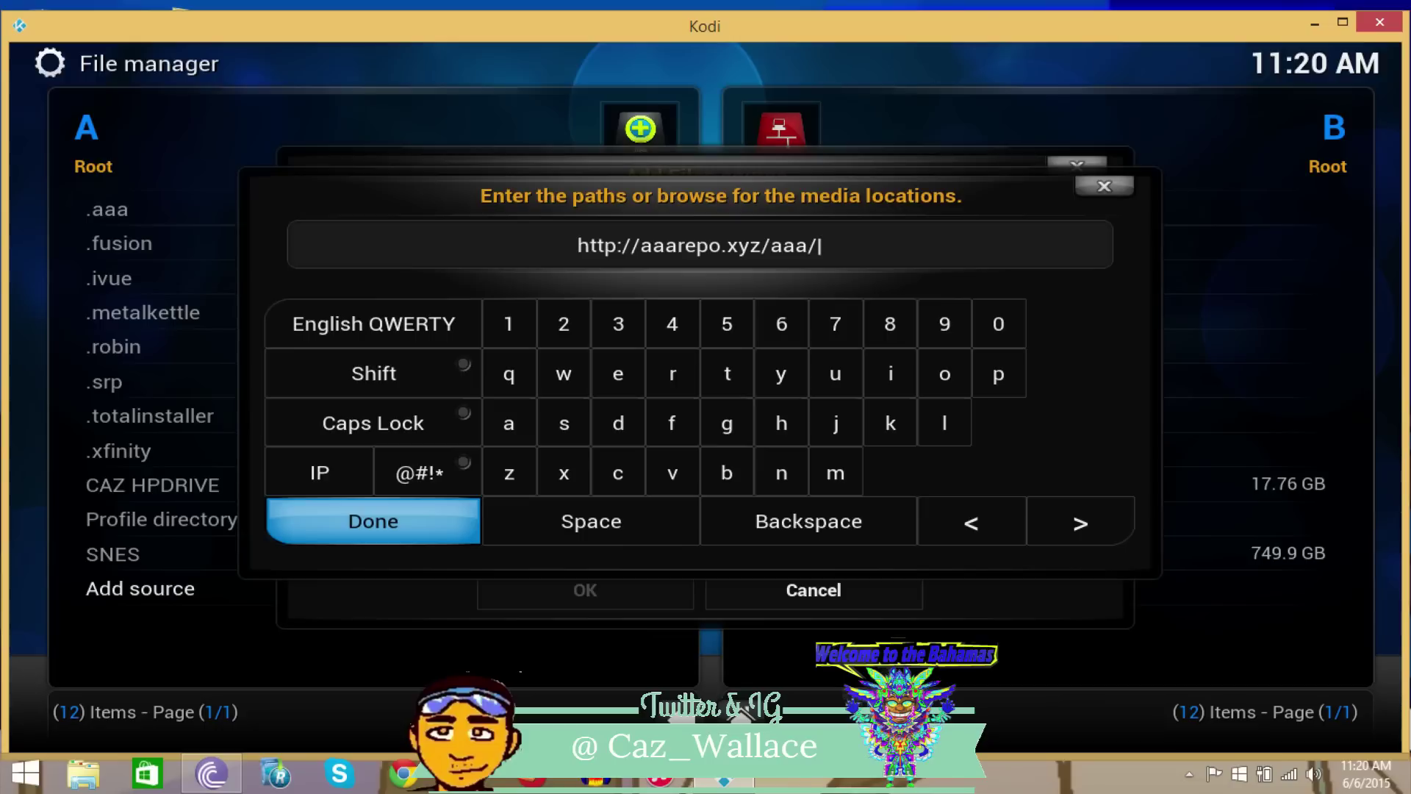
key(Return)
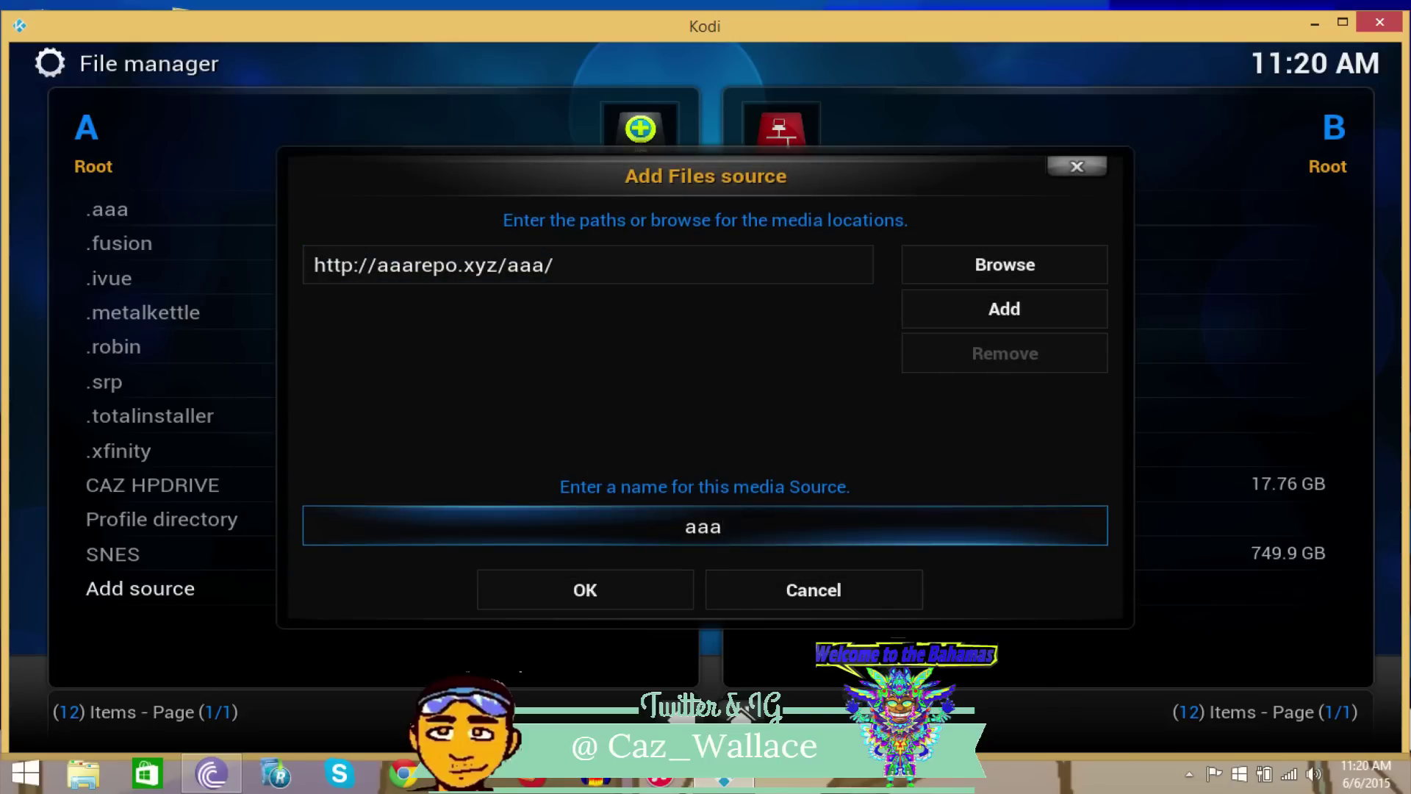
Name the new source .aaa and save it.
key(Left)
key(Left)
key(Left)
text(.)
key(Escape)
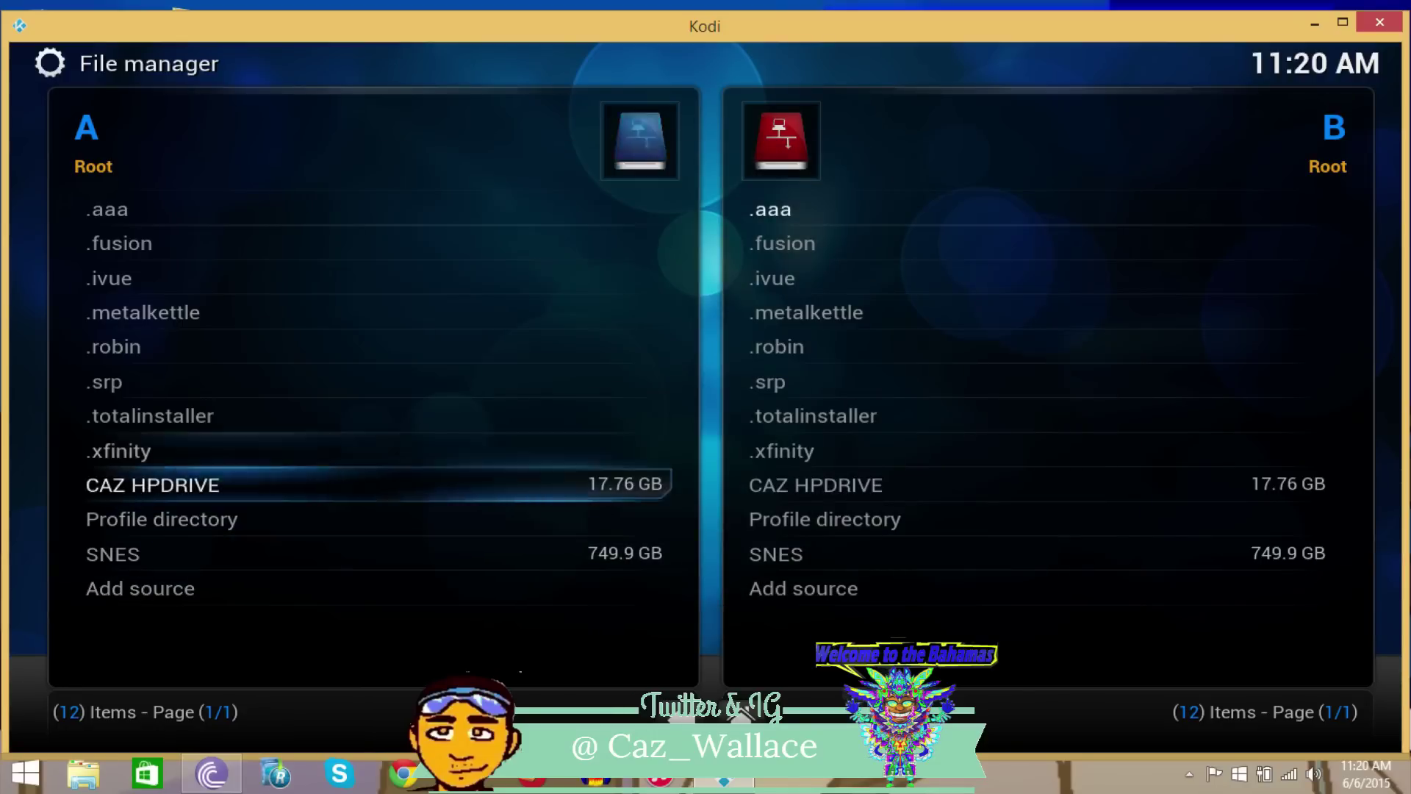
Open the .aaa source to confirm repository.aaarepo.zip is there, then go back to the source list.
key(Up)
key(Up)
key(Up)
key(Up)
key(Up)
key(Up)
key(Up)
key(Up)
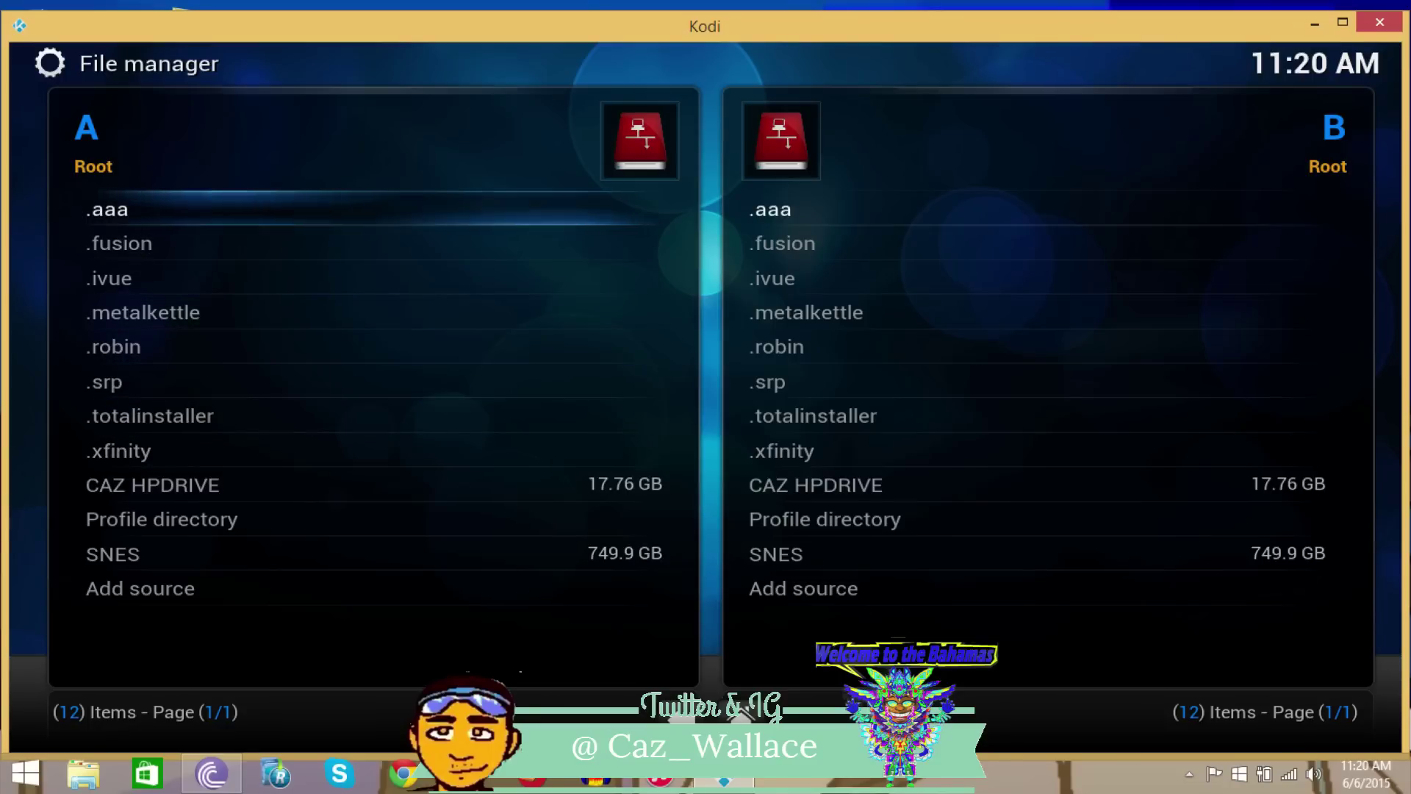
key(Return)
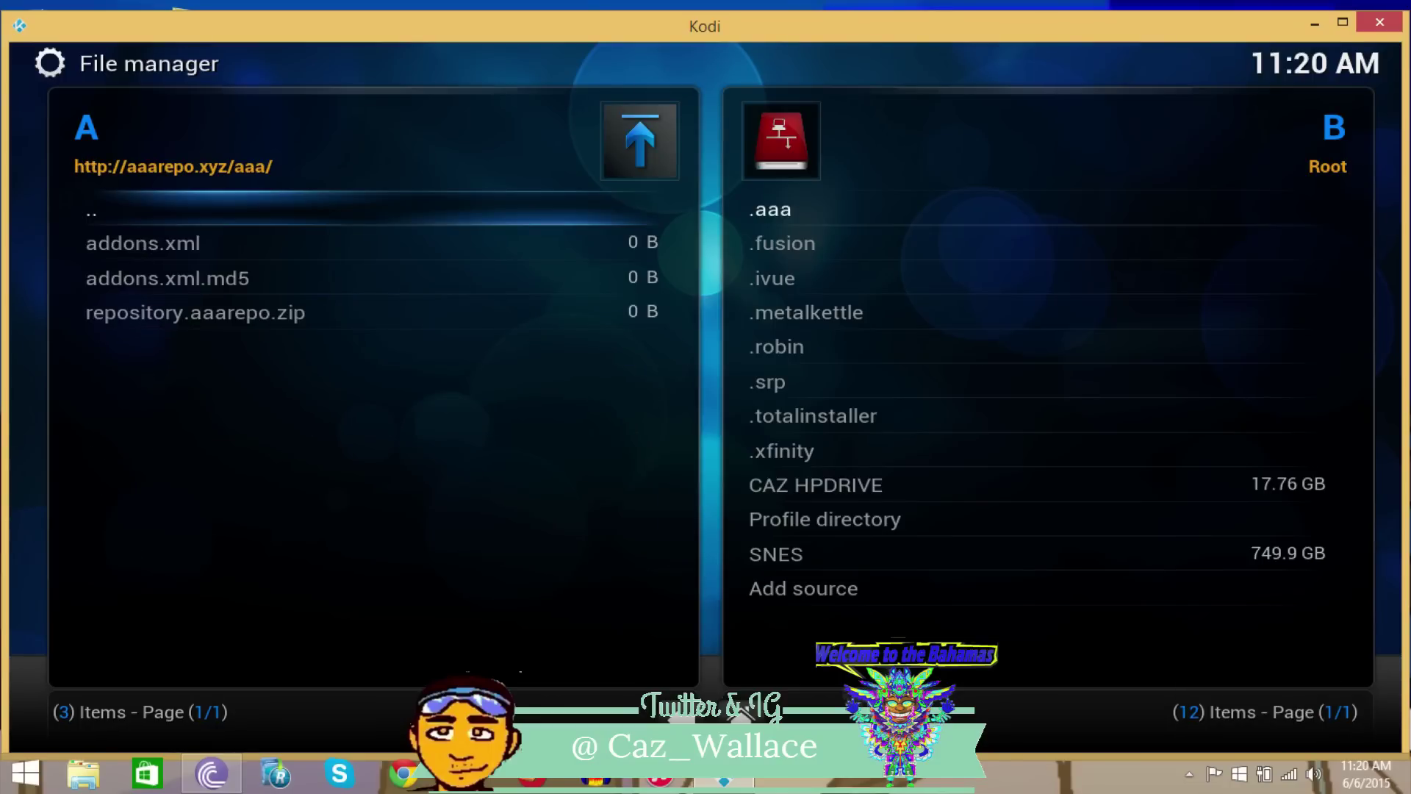
key(Return)
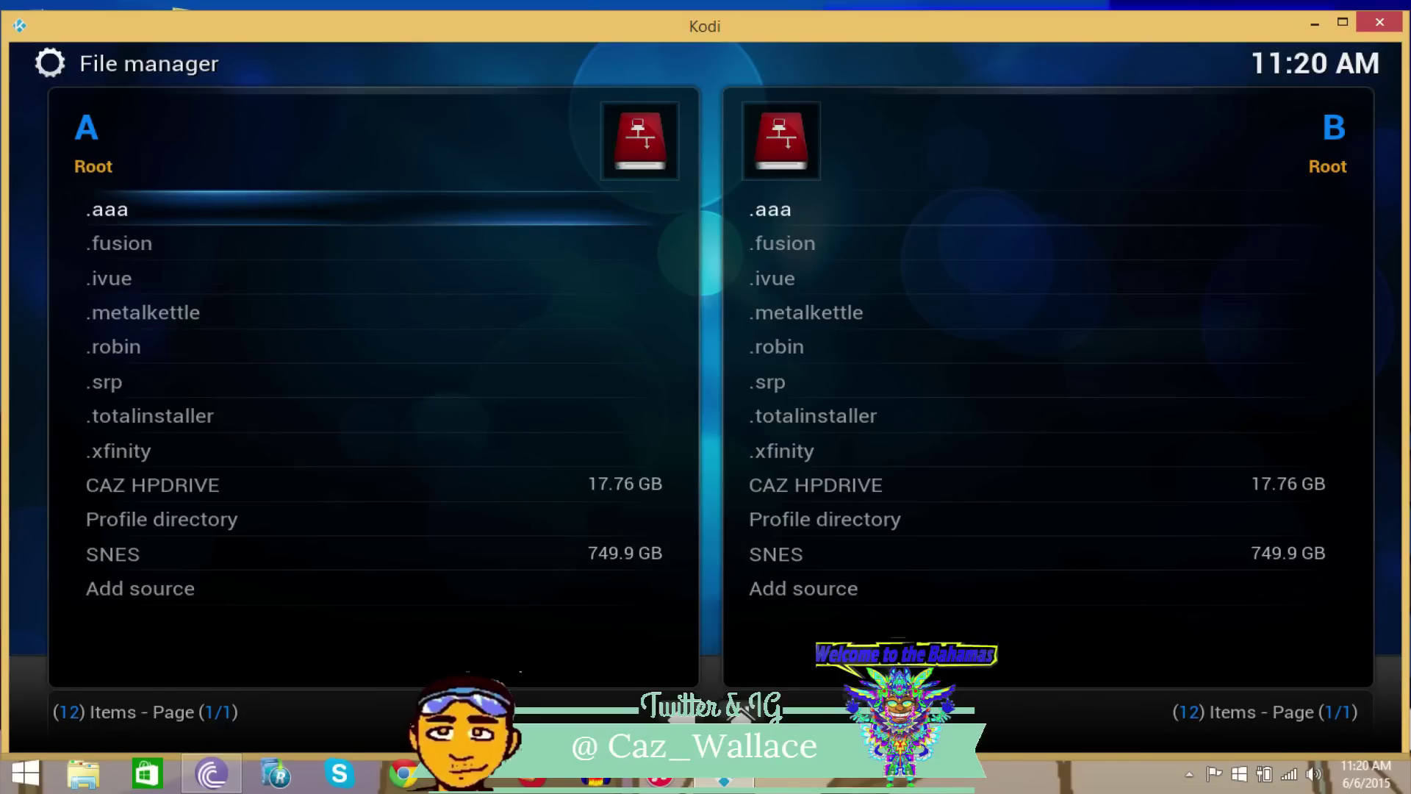
Close the file manager and highlight Settings under System.
key(Escape)
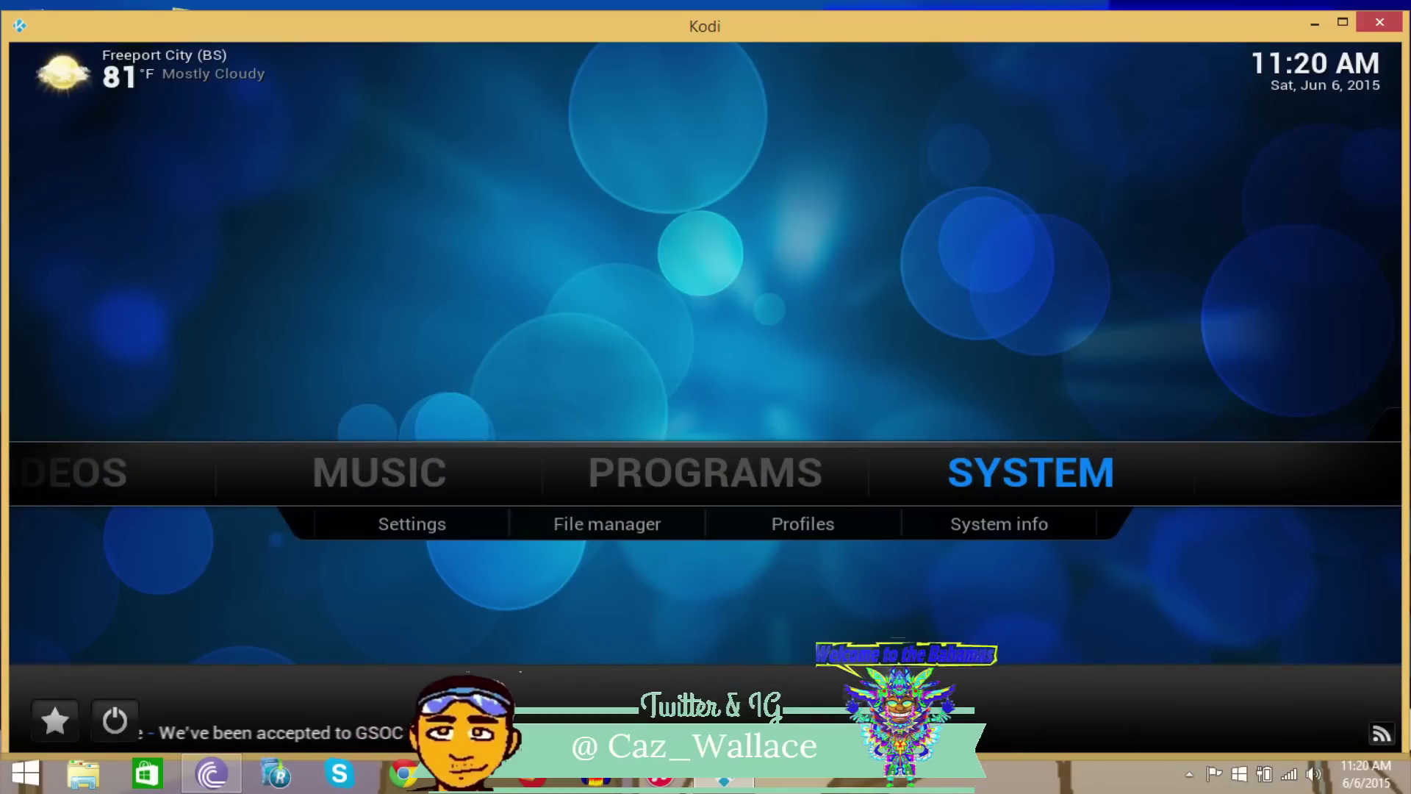
key(Down)
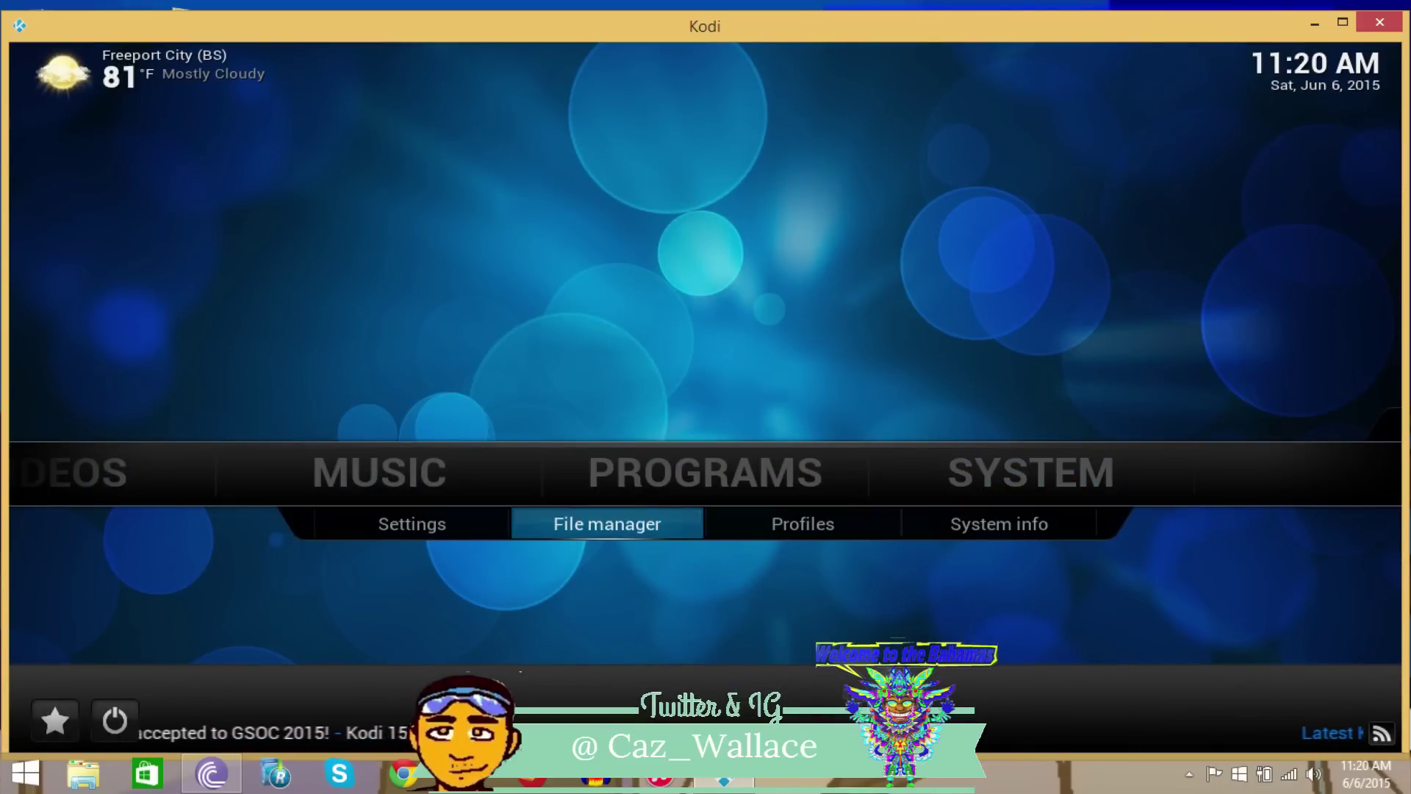
key(Left)
Install repository.aaarepo.zip from .aaa via Add-ons > Install from zip file, then open Get Add-ons.
key(Return)
key(Return)
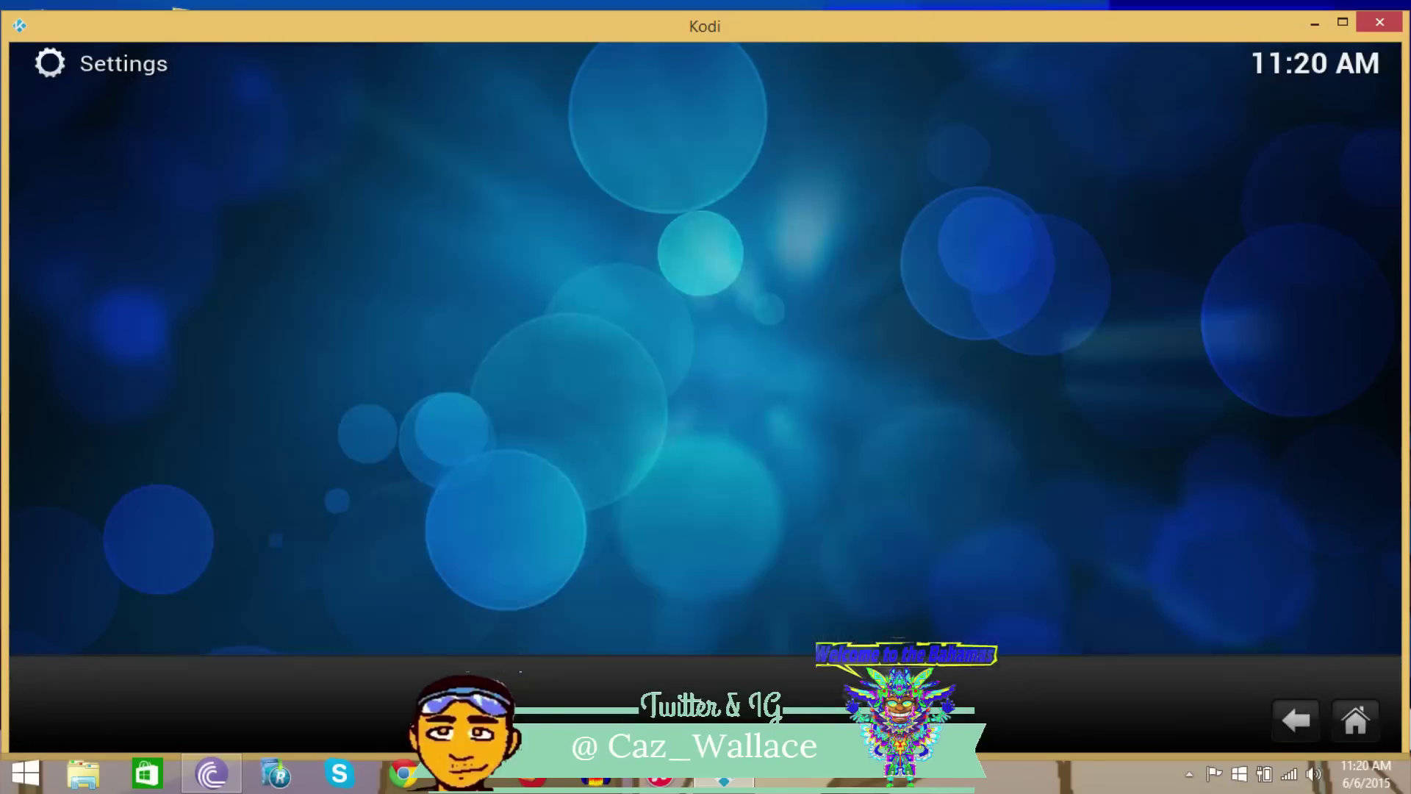
key(Up)
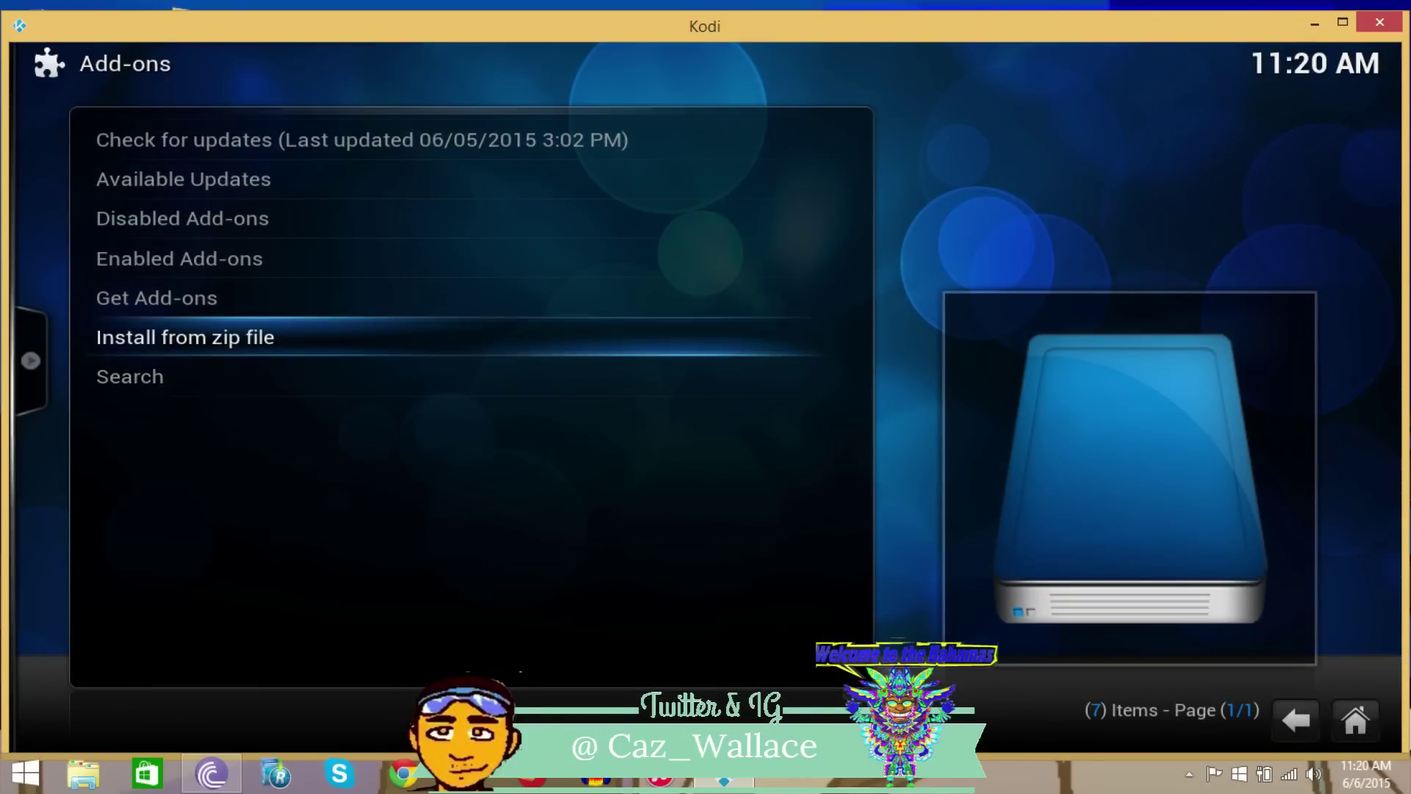
key(Return)
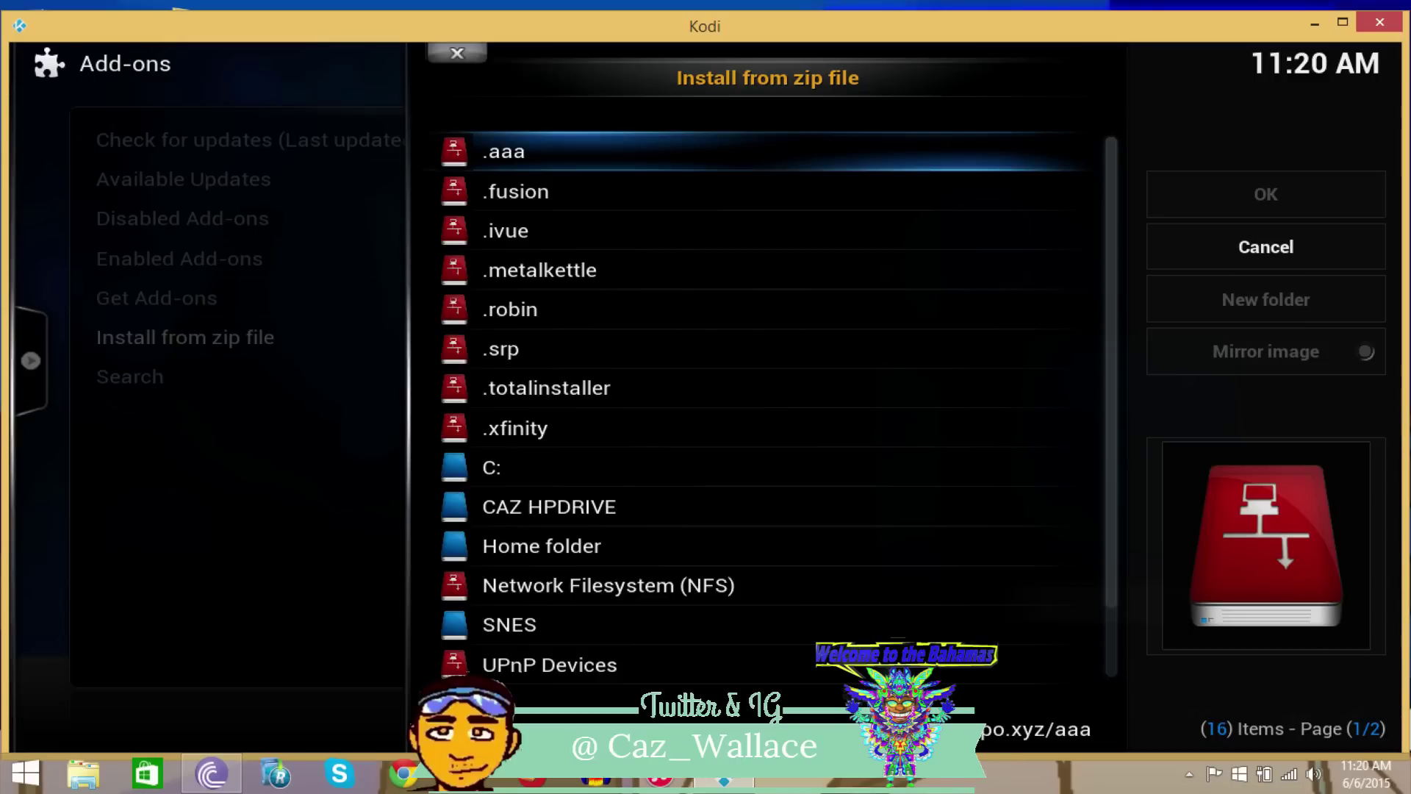
key(Return)
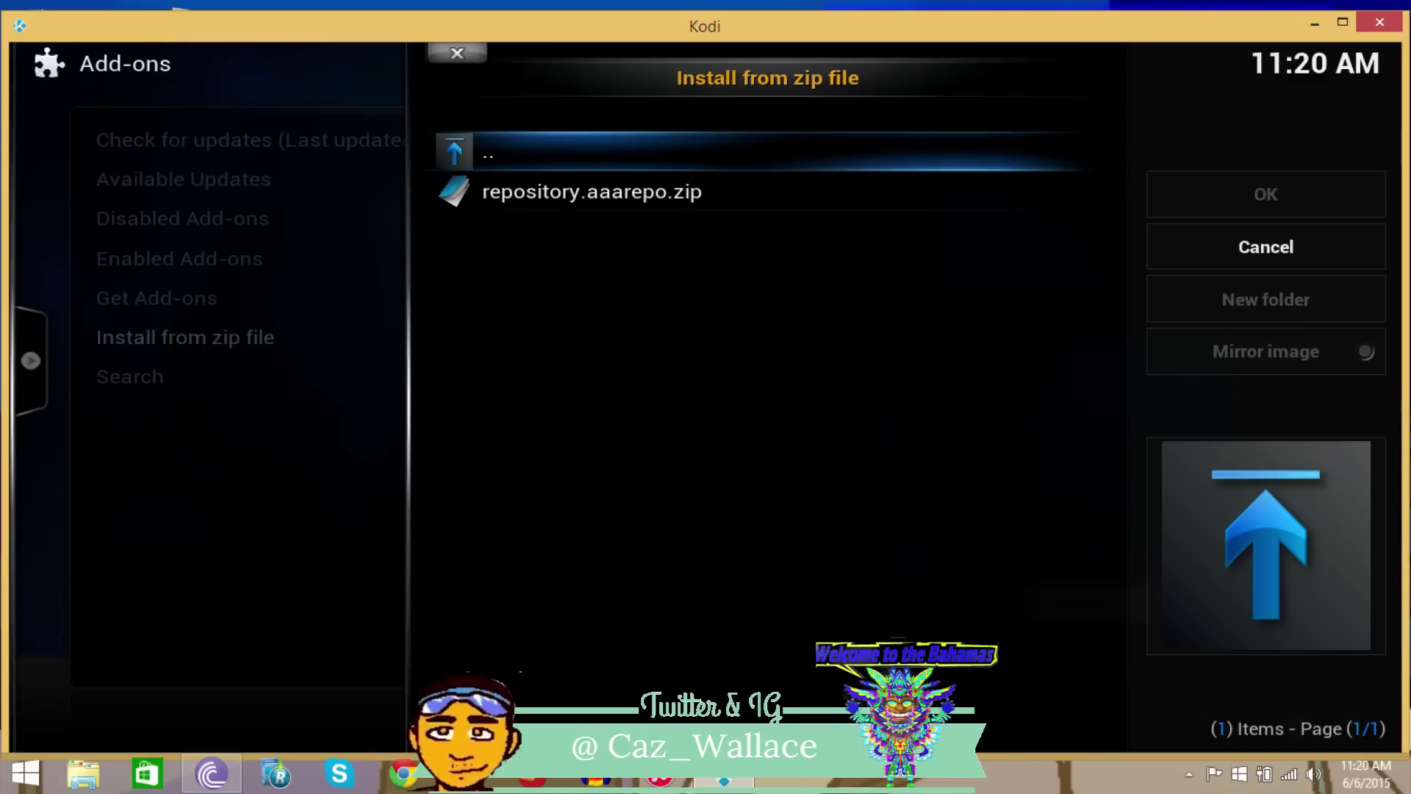
key(Down)
key(Return)
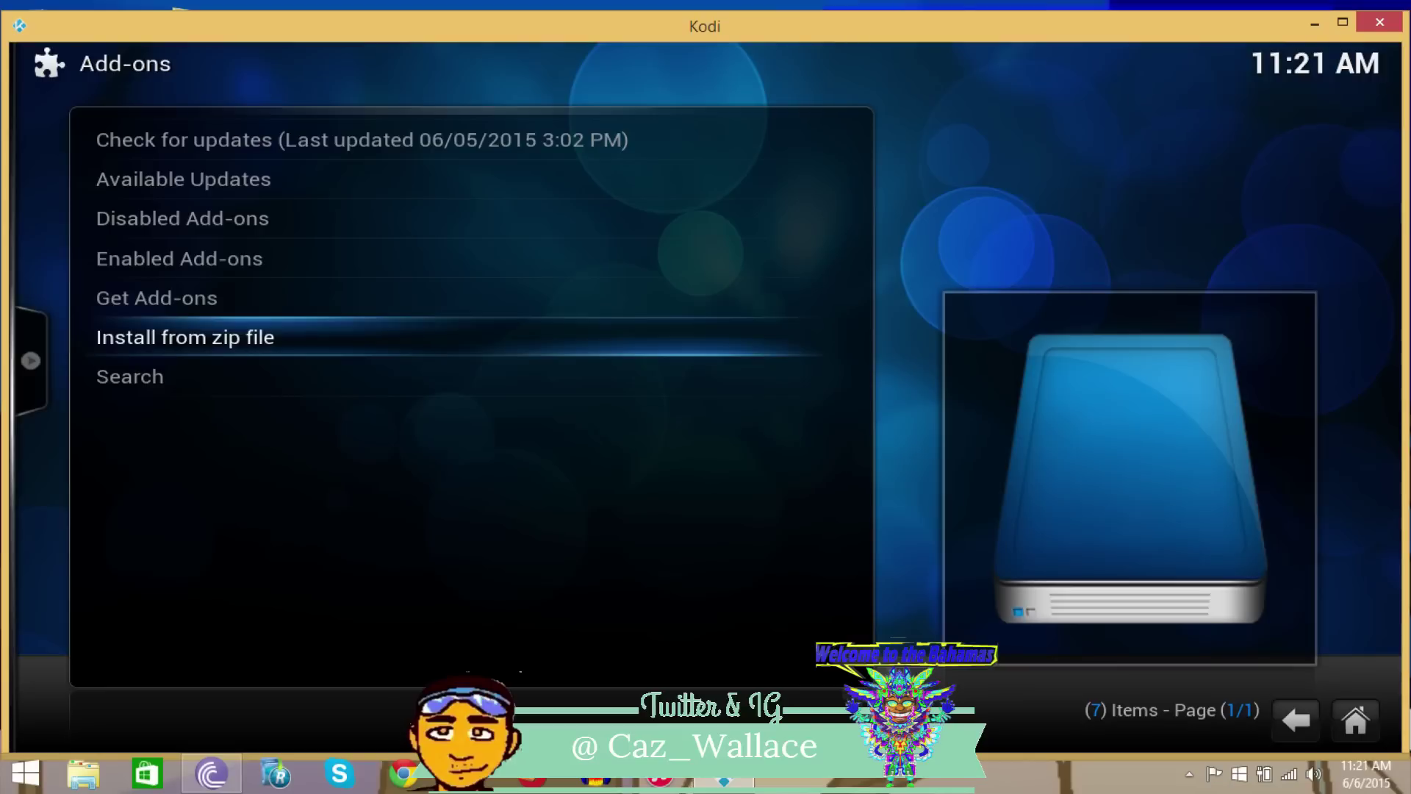
key(Up)
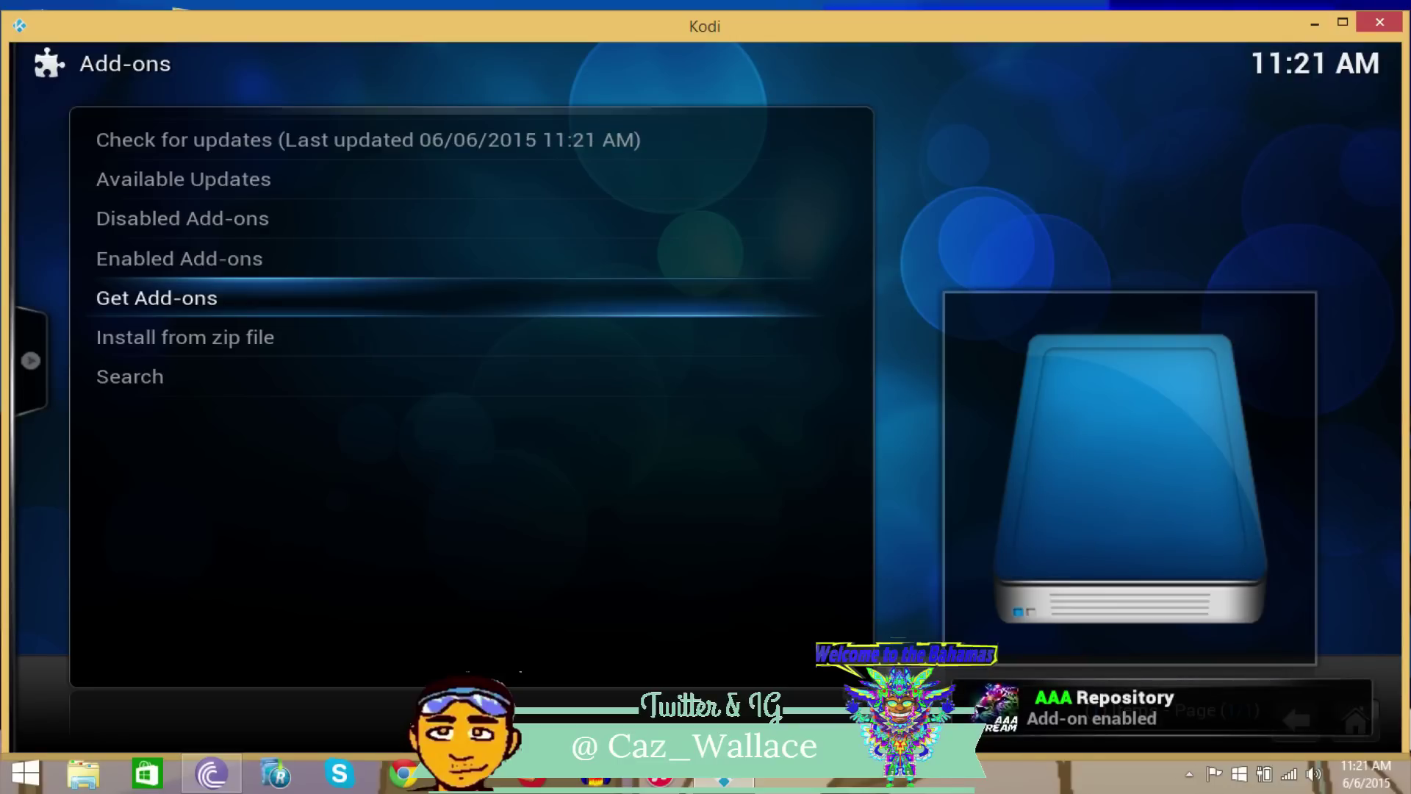
key(Return)
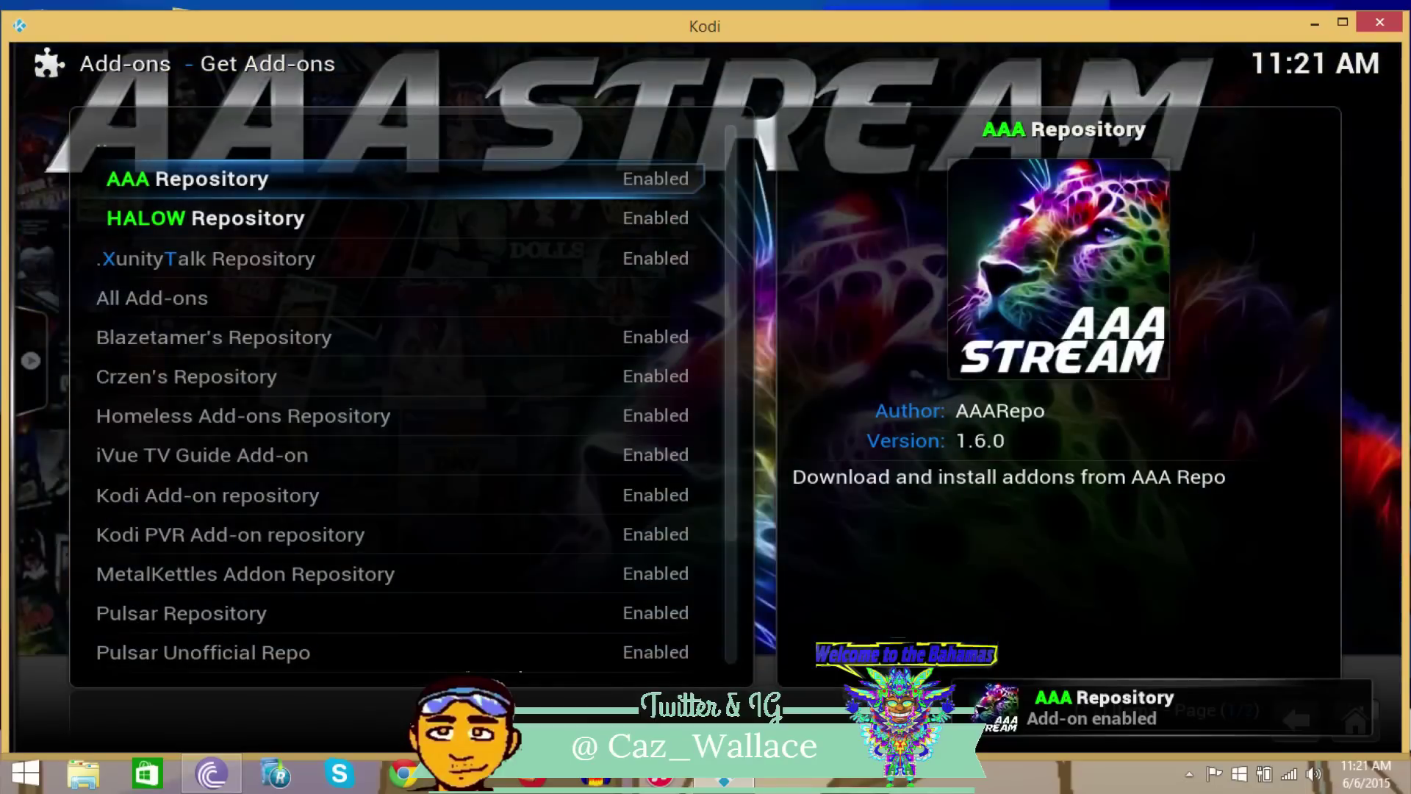
Select AAA Repository in the repository list and open it to show its categories.
key(Down)
key(Up)
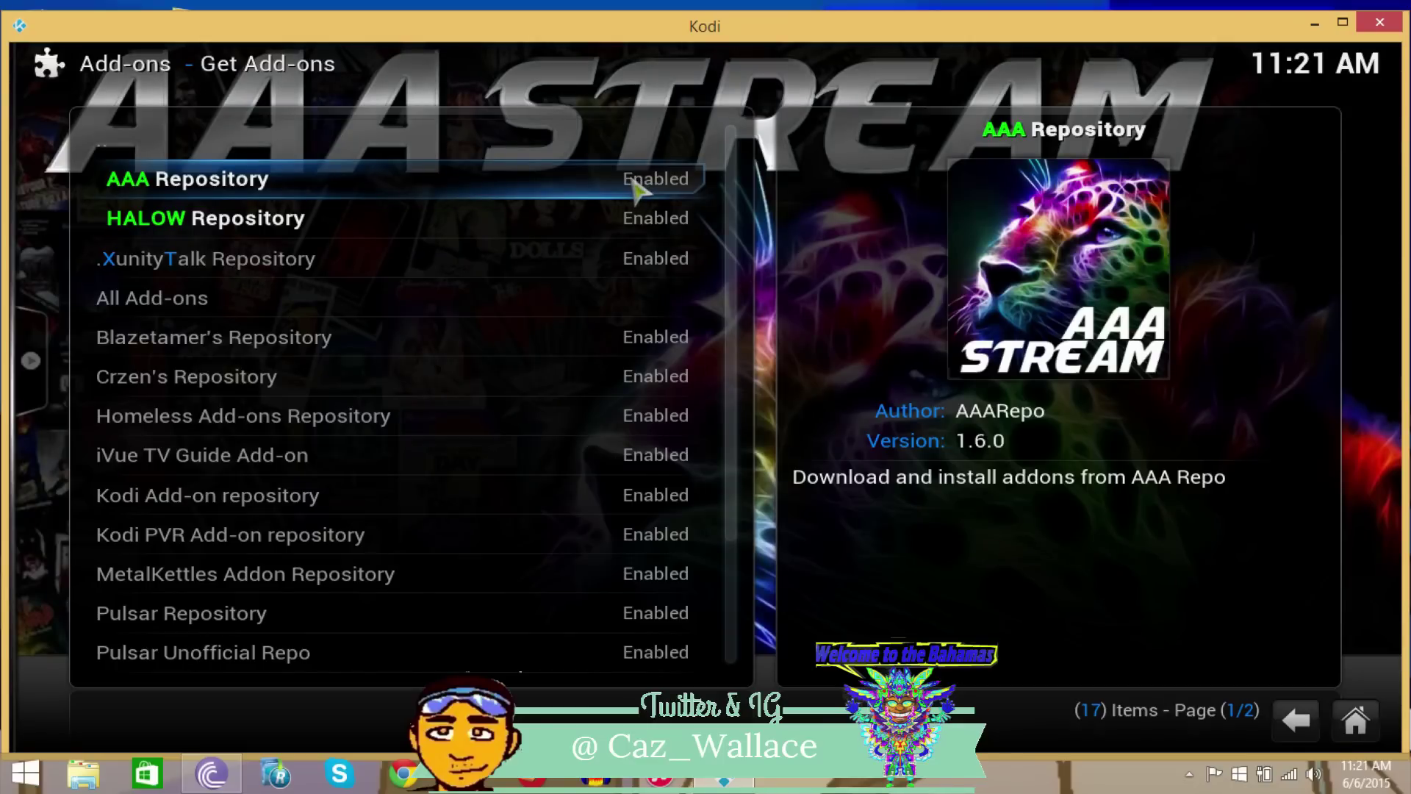
right_click(638, 189)
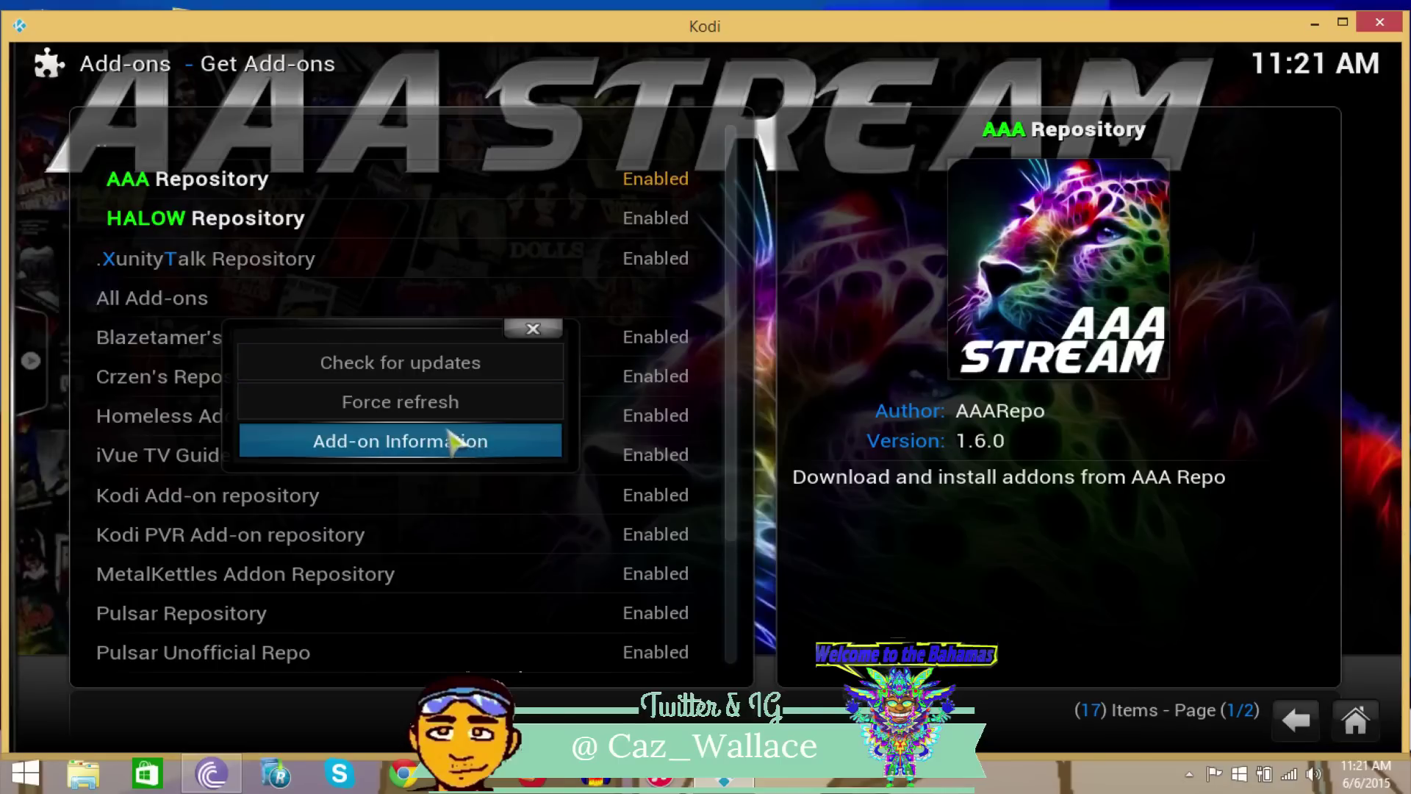
click(551, 332)
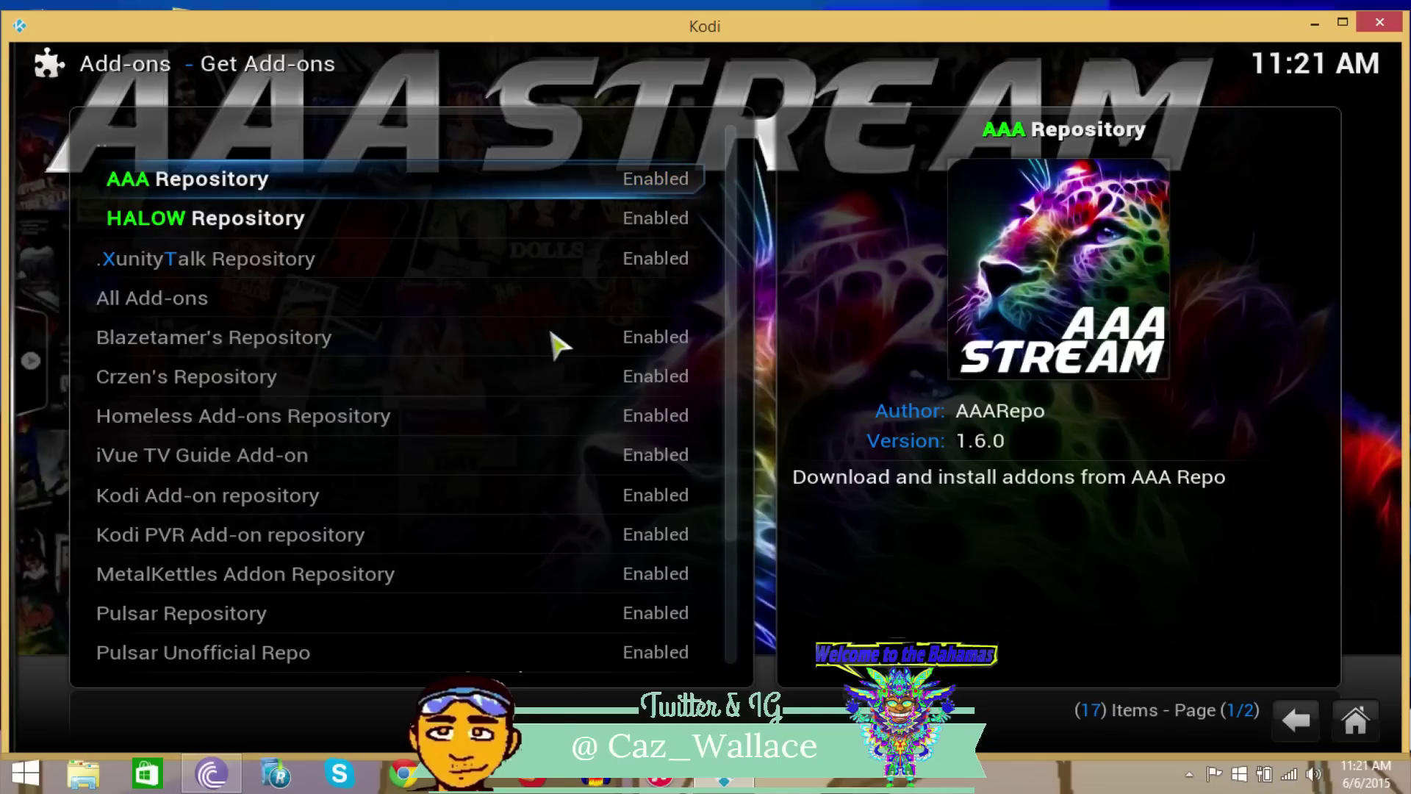
key(Return)
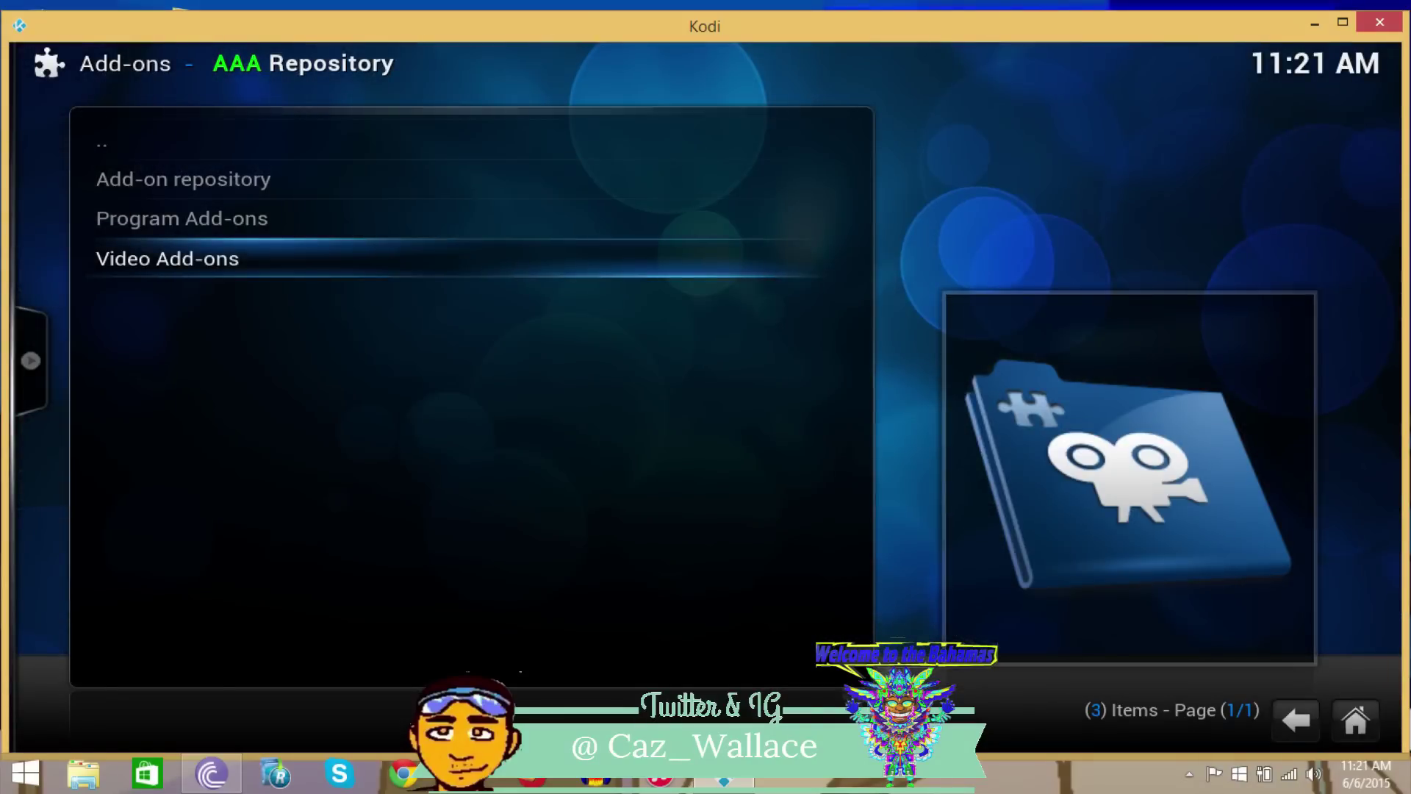
key(Up)
key(Up)
Install .AAA Live TV 2.0 from Video Add-ons, then go back to Home.
key(Down)
key(Down)
key(Return)
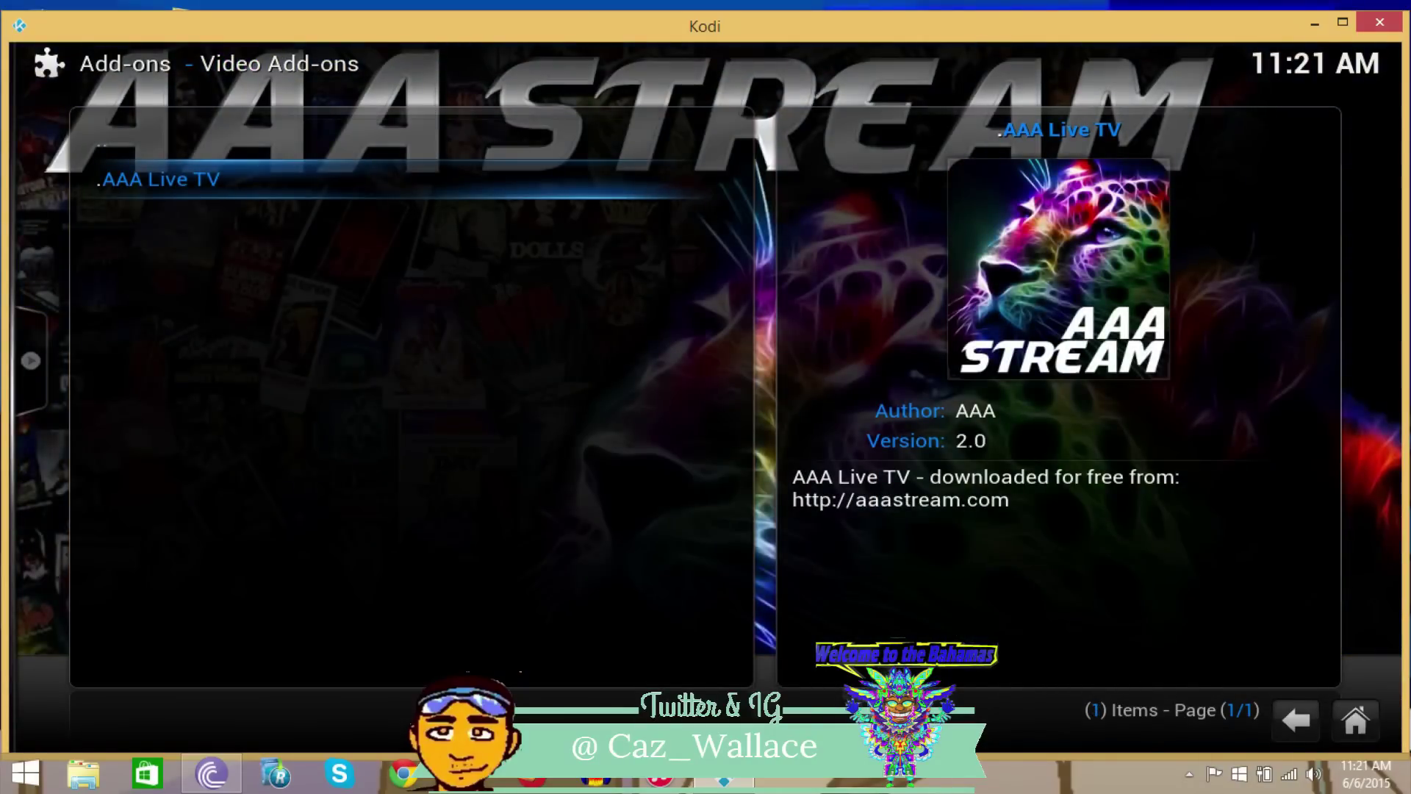
key(Return)
key(Return)
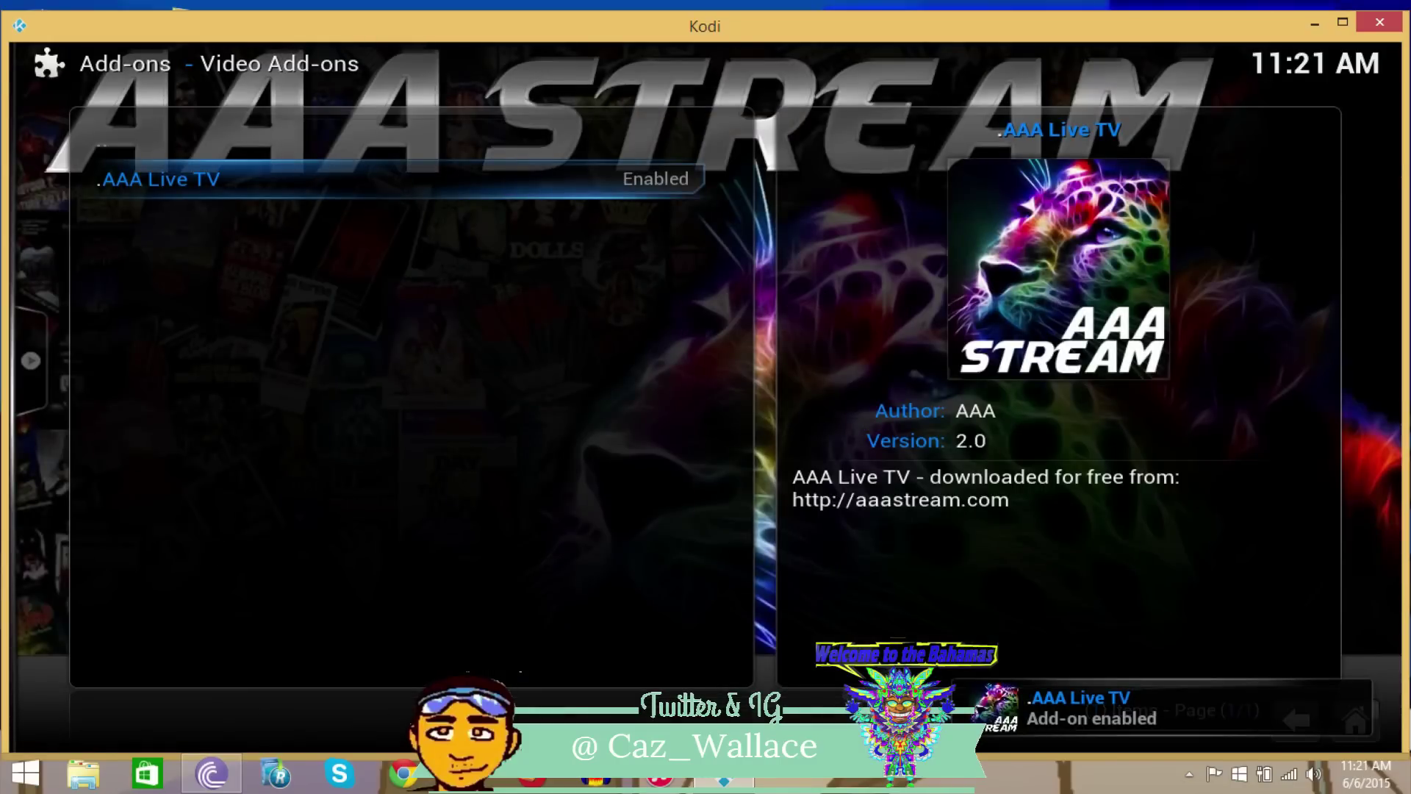
key(Escape)
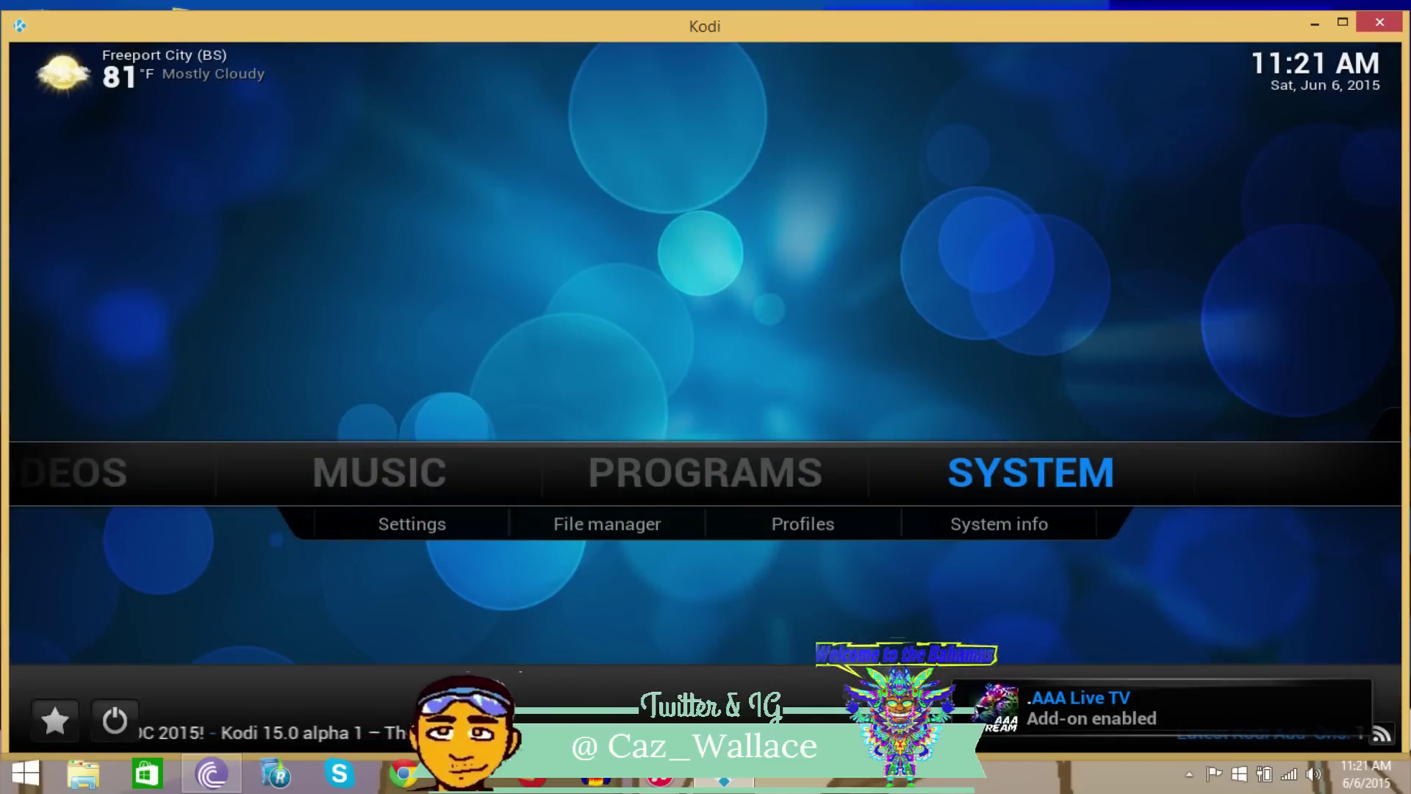
Go to VIDEOS > Add-ons and launch .AAA Live TV.
key(Right)
key(Right)
key(Right)
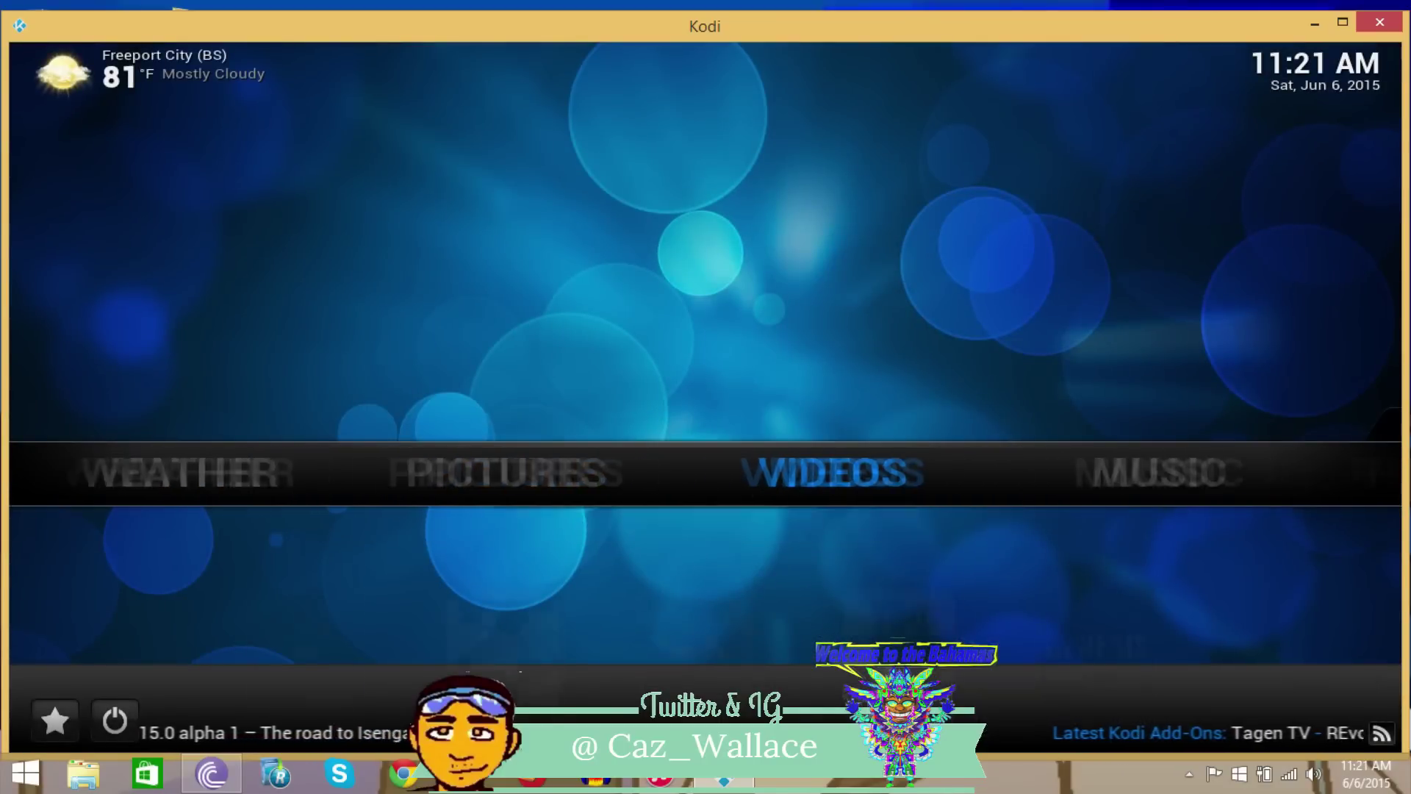
key(Down)
key(Right)
key(Return)
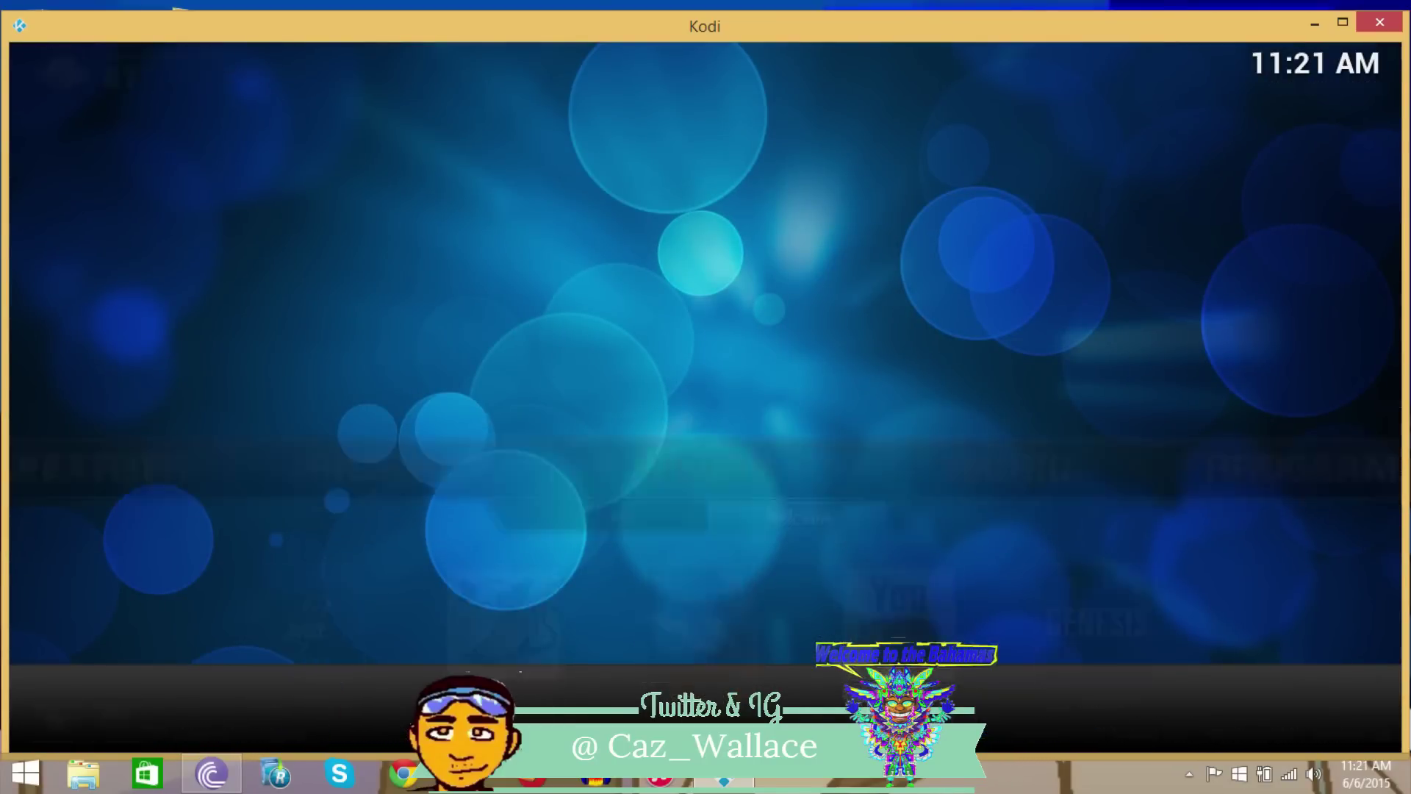
key(Right)
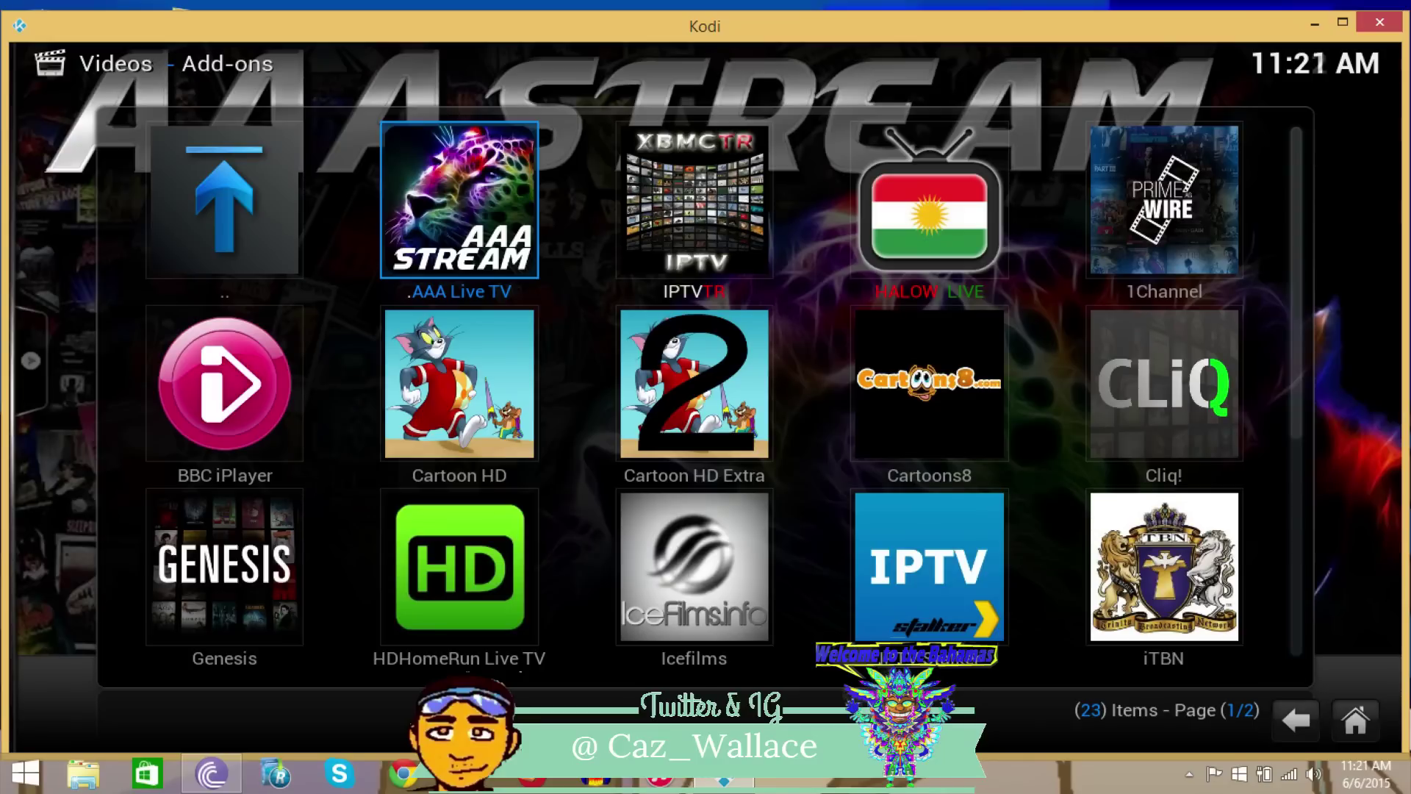
key(Return)
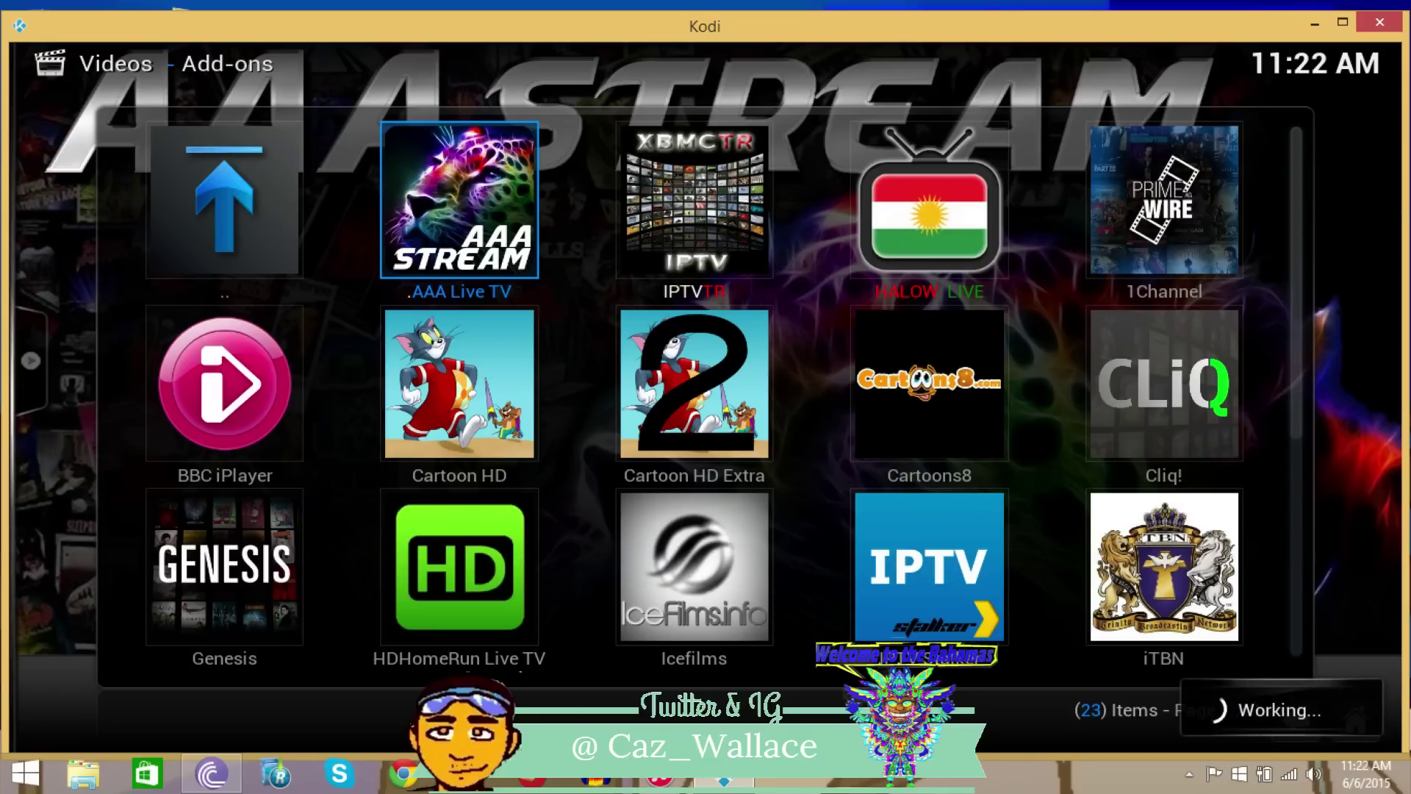
In AAA Live TV, open STREAMS and then the COUNTRY folder.
key(Right)
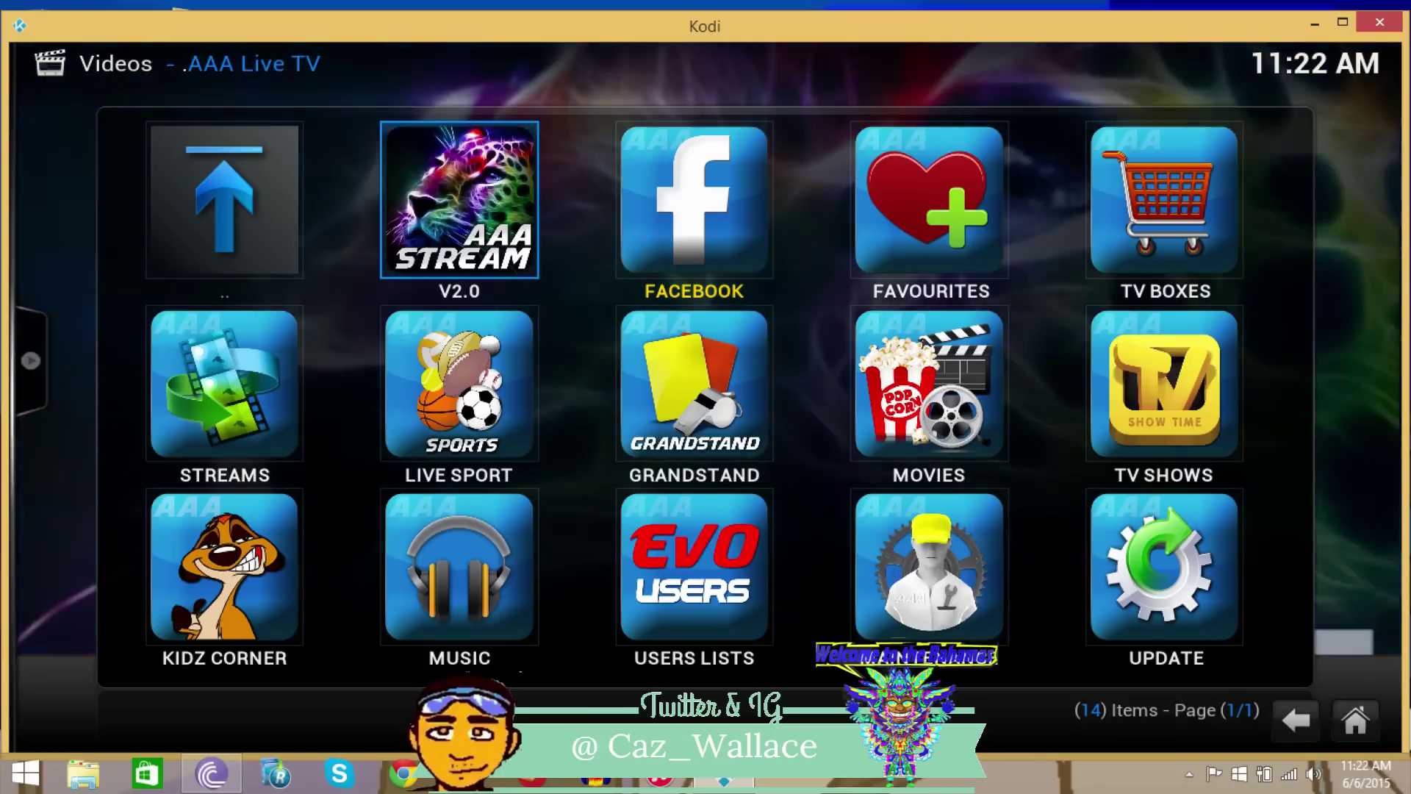
key(Down)
key(Left)
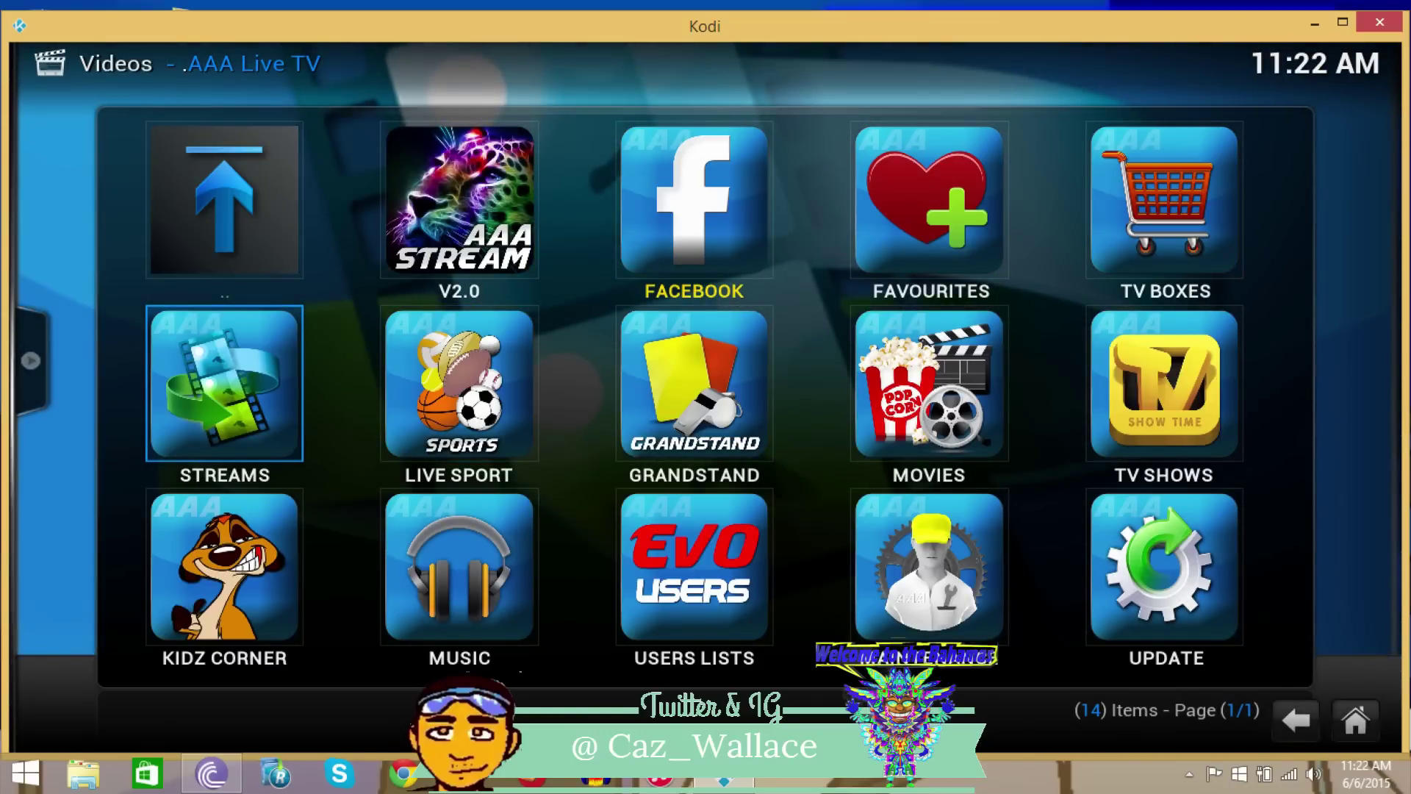
key(Return)
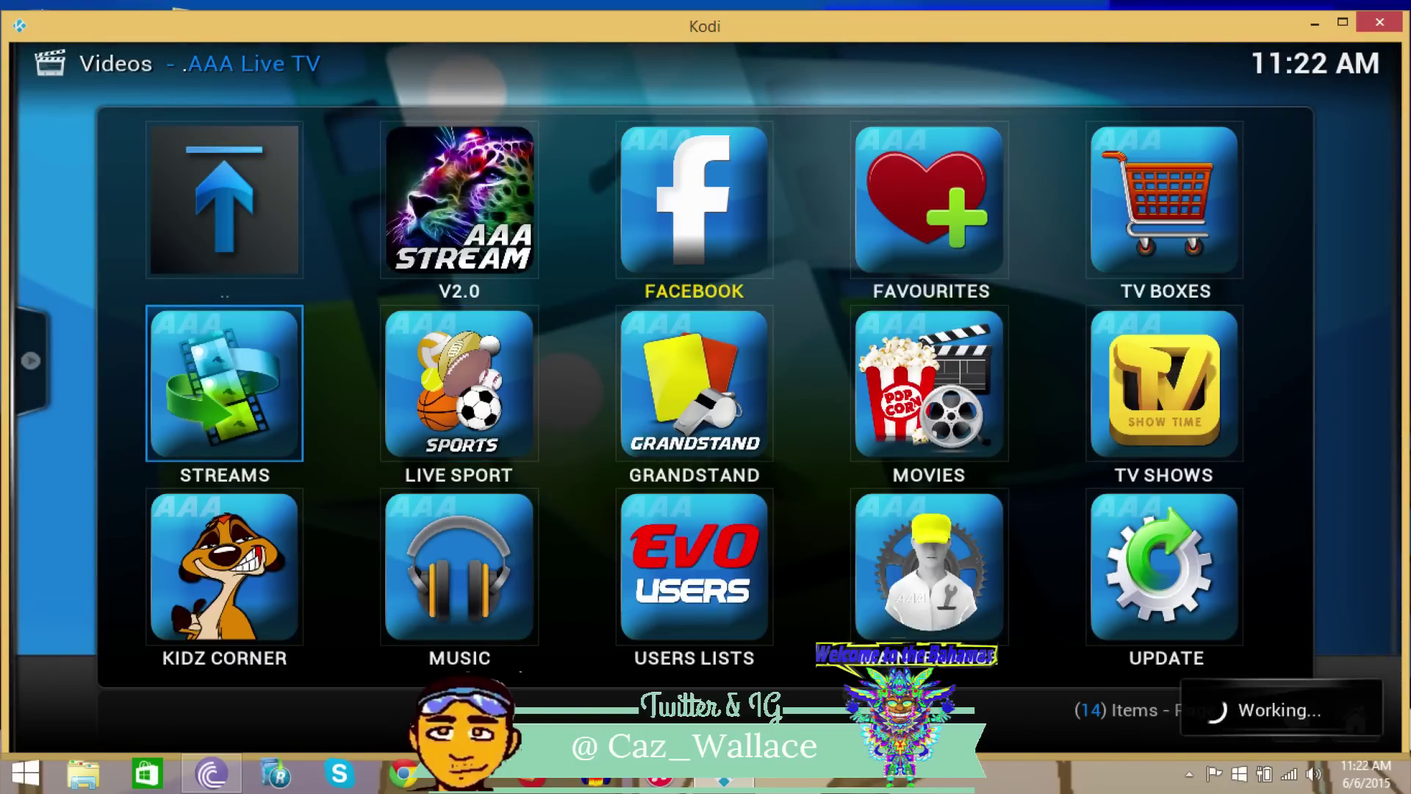
key(Right)
key(Right)
key(Right)
key(Right)
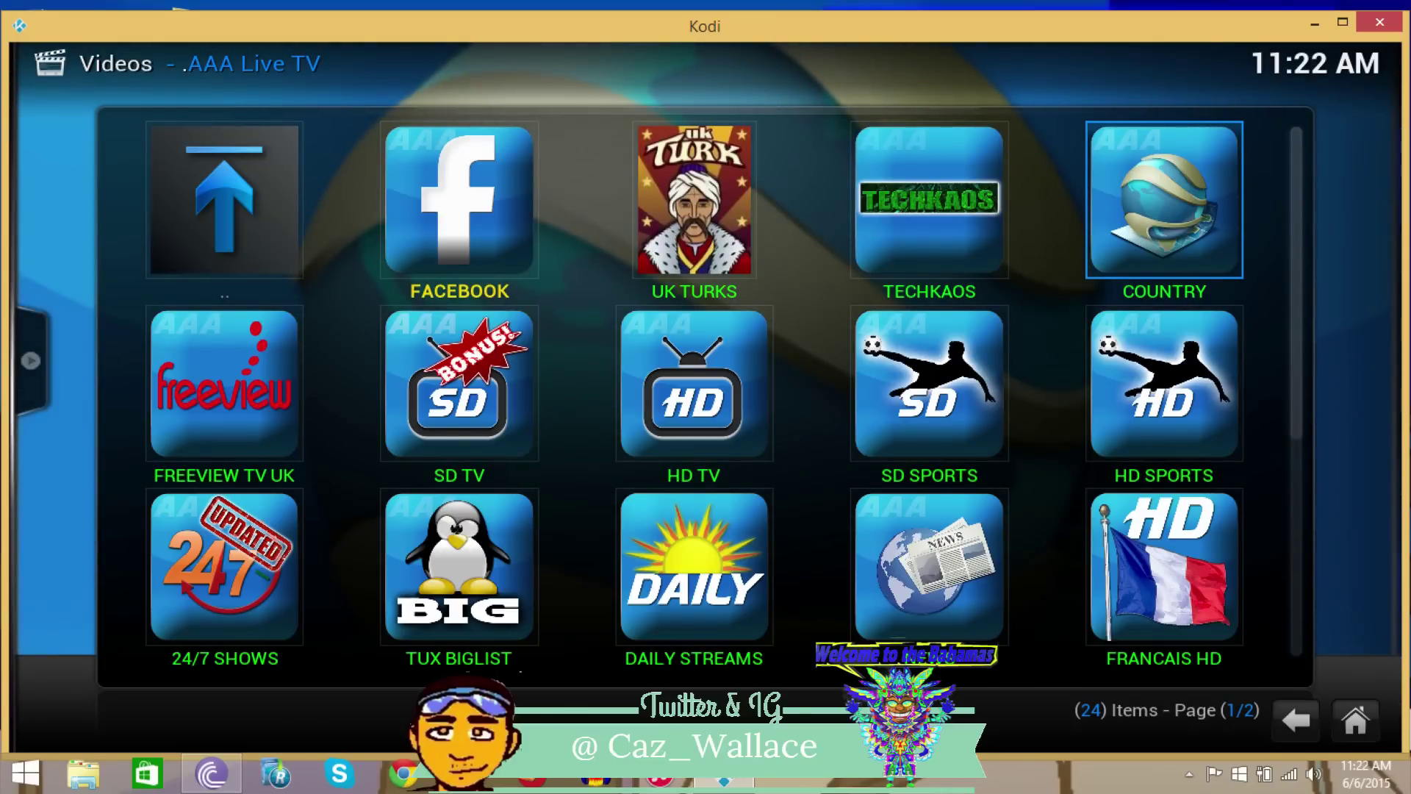
key(Return)
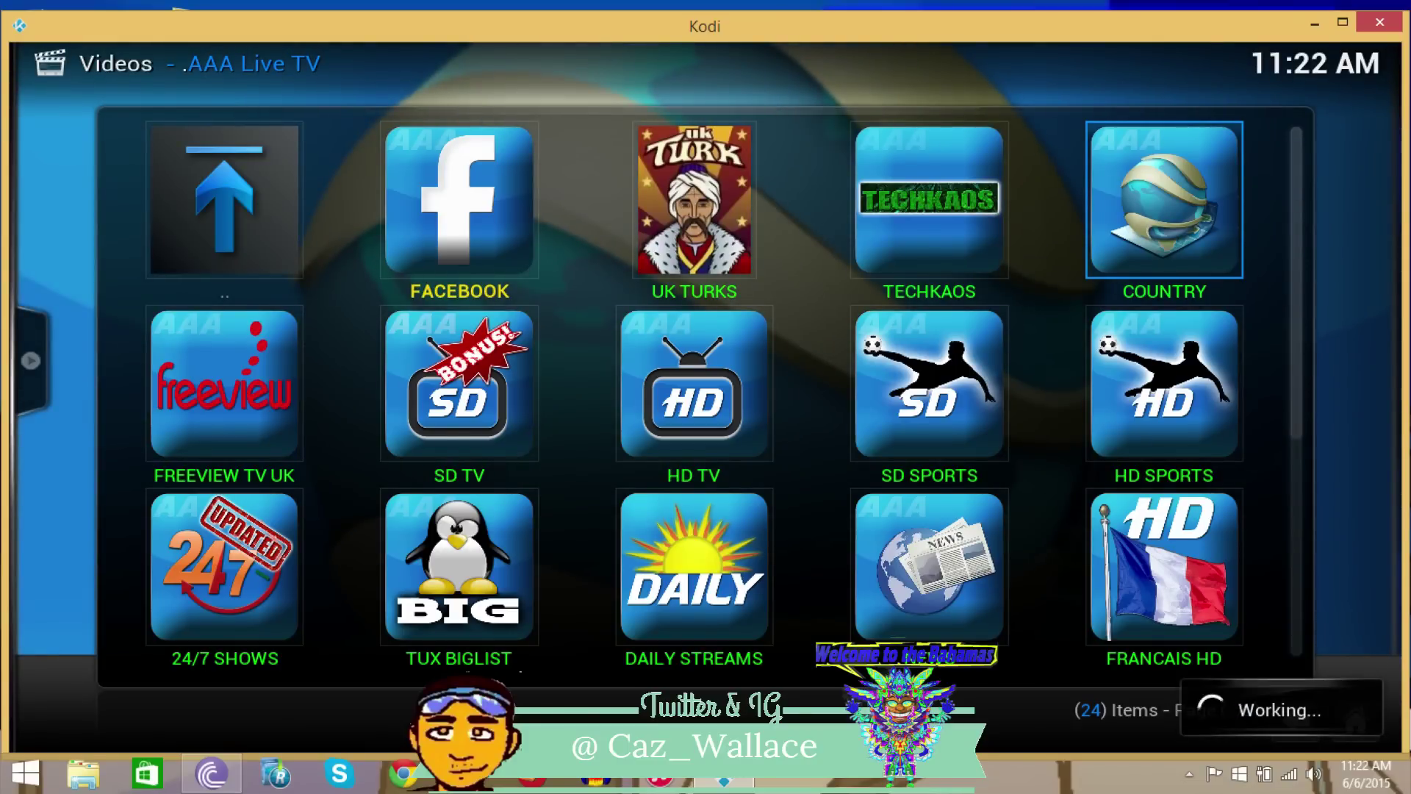
Open the Jamaica-flag folder to list the Caribbean channels.
key(Down)
key(Down)
key(Right)
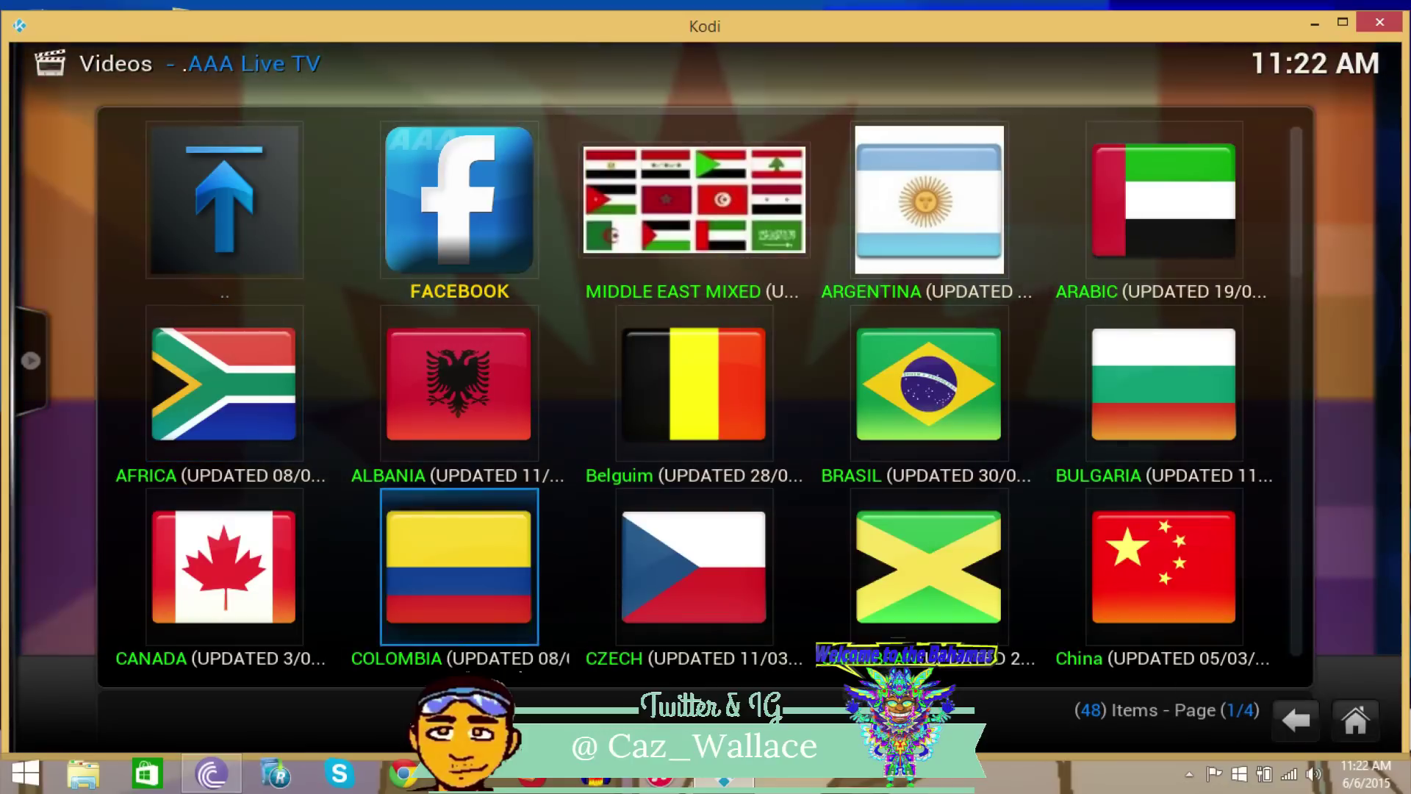
key(Right)
key(Right)
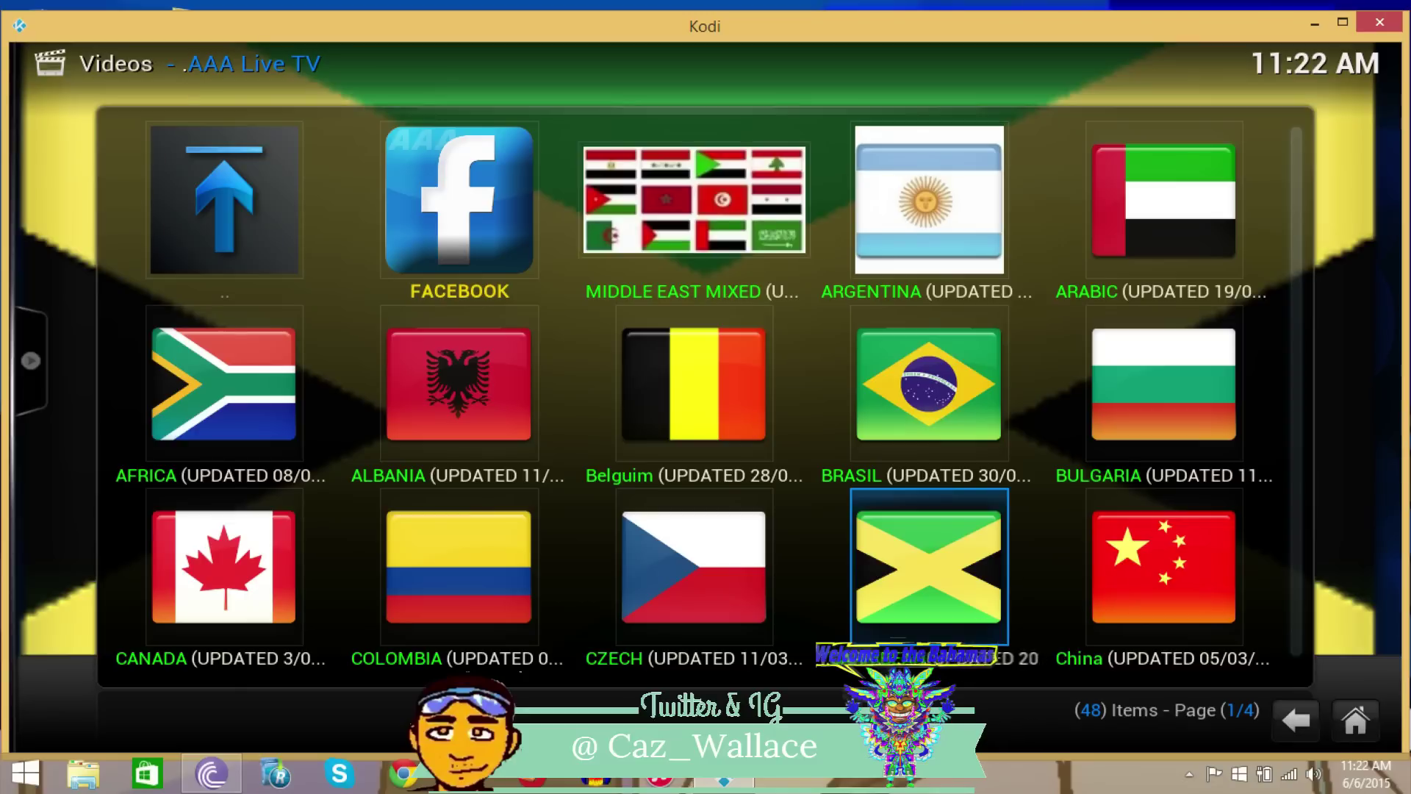
key(Return)
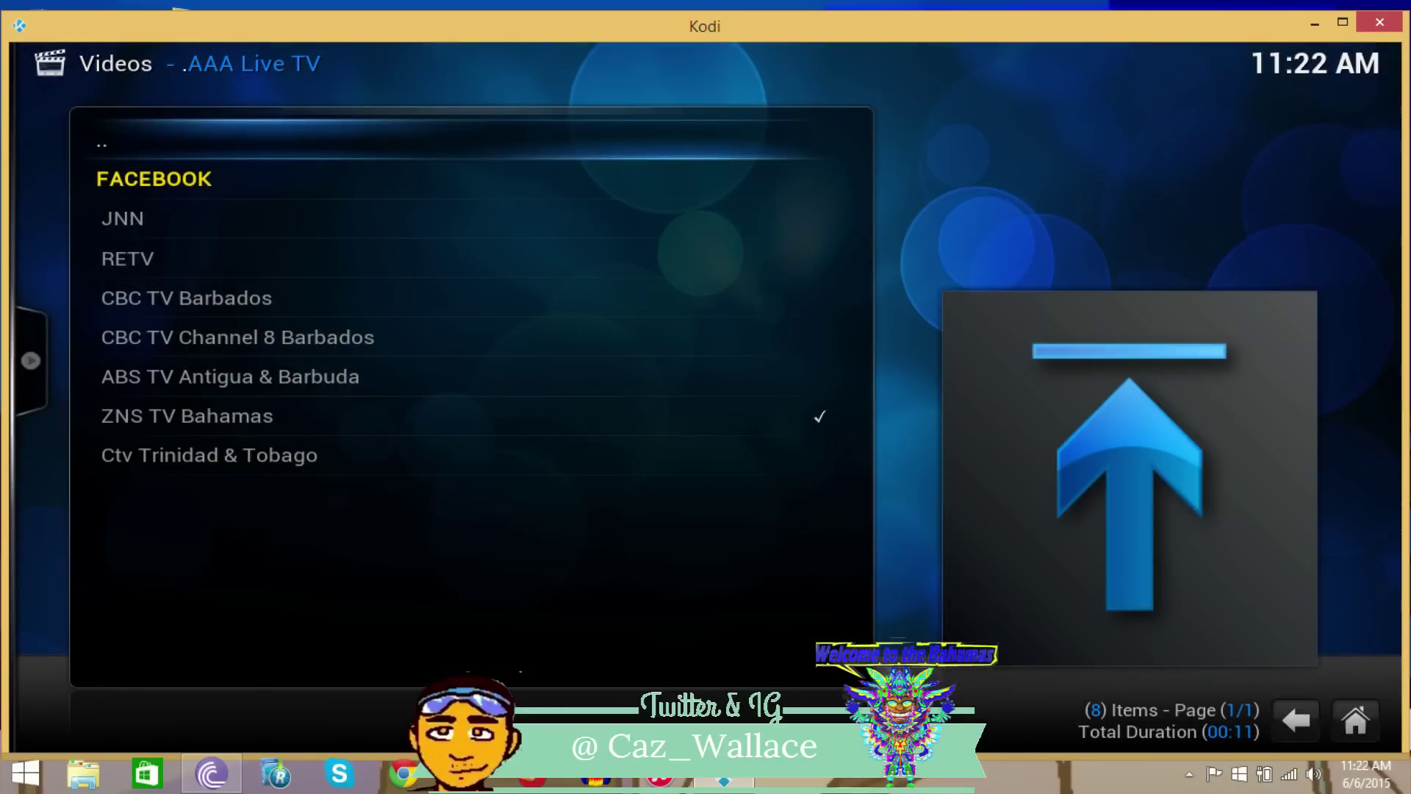
Play ZNS TV Bahamas, show its info overlay, then stop it and return Home.
key(Down)
key(Down)
key(Down)
key(Down)
key(Down)
key(Down)
key(Down)
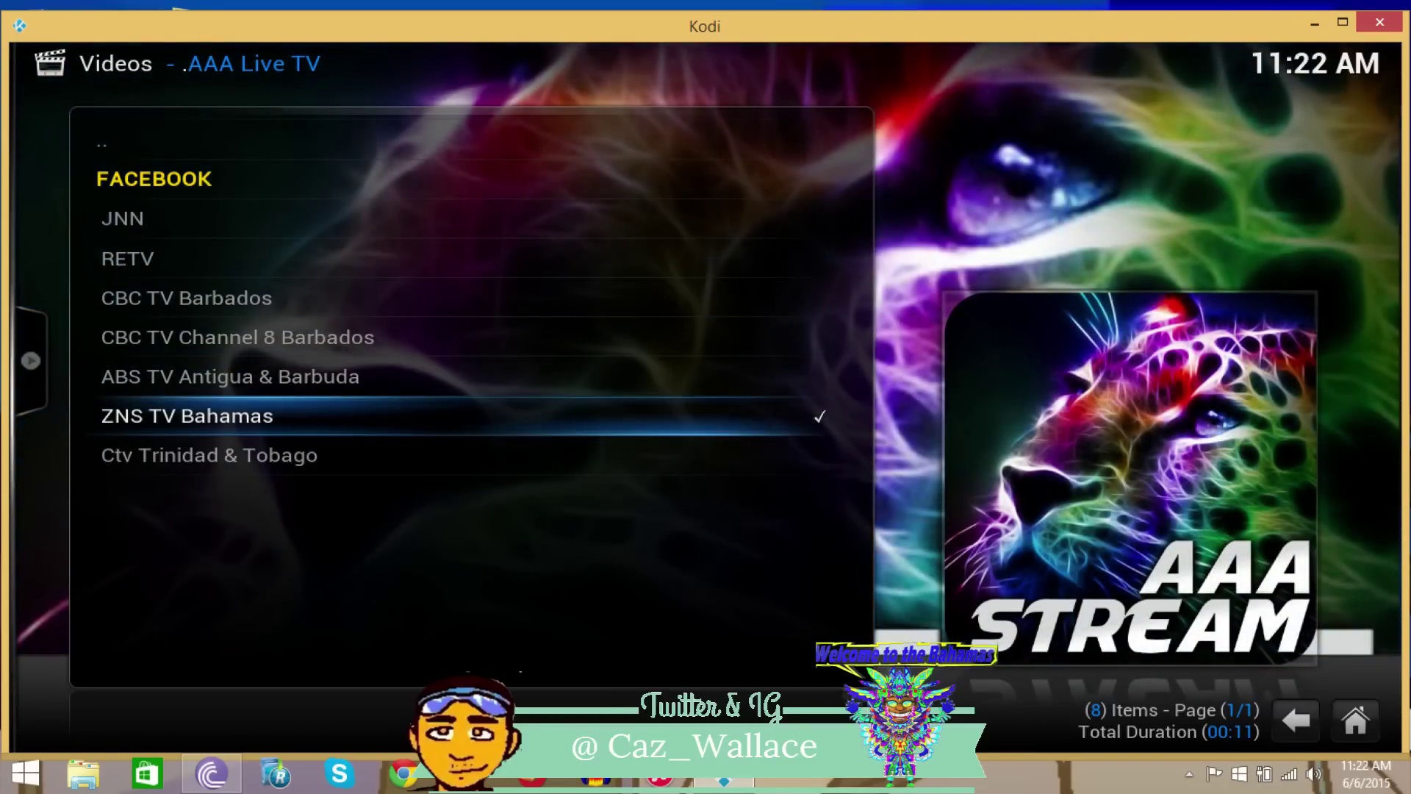
key(Return)
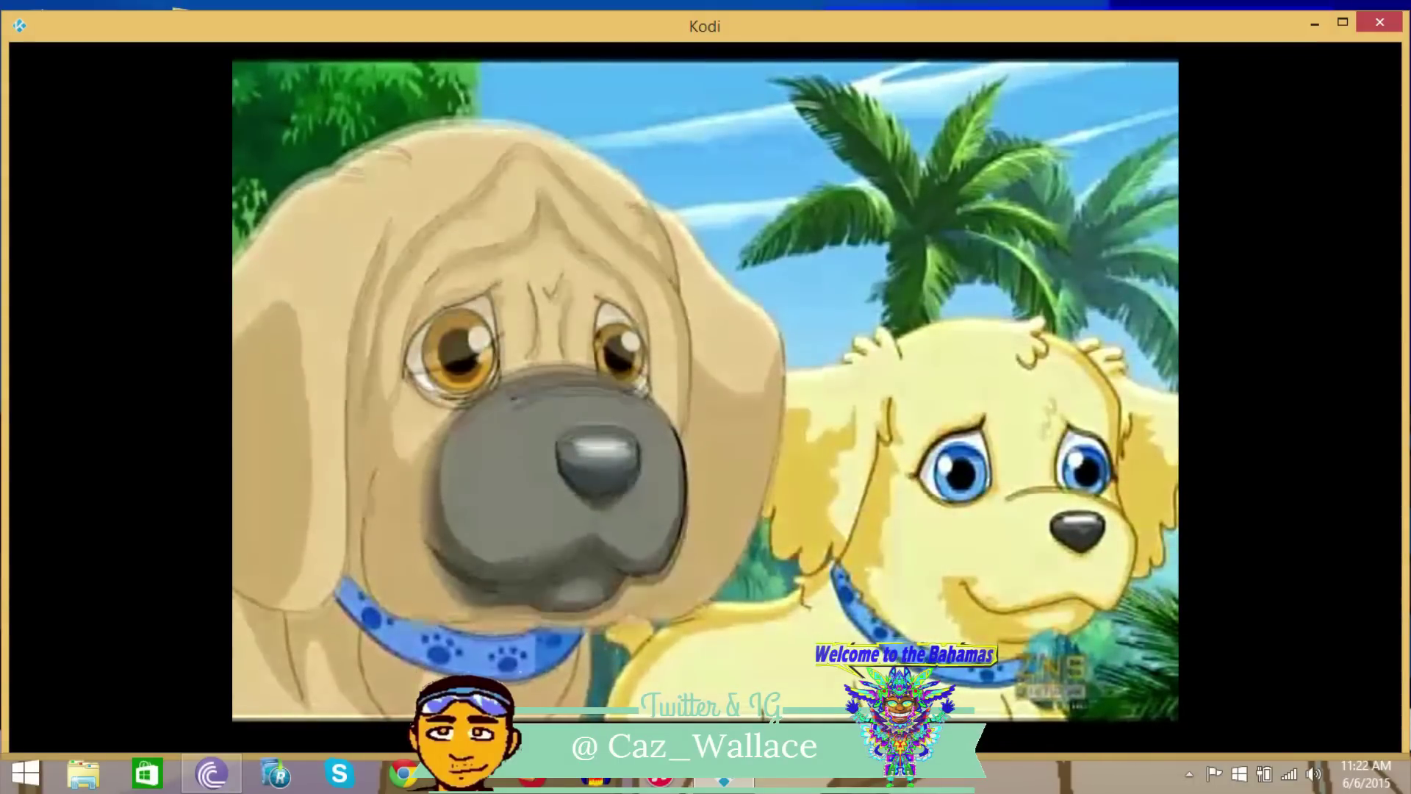
key(m)
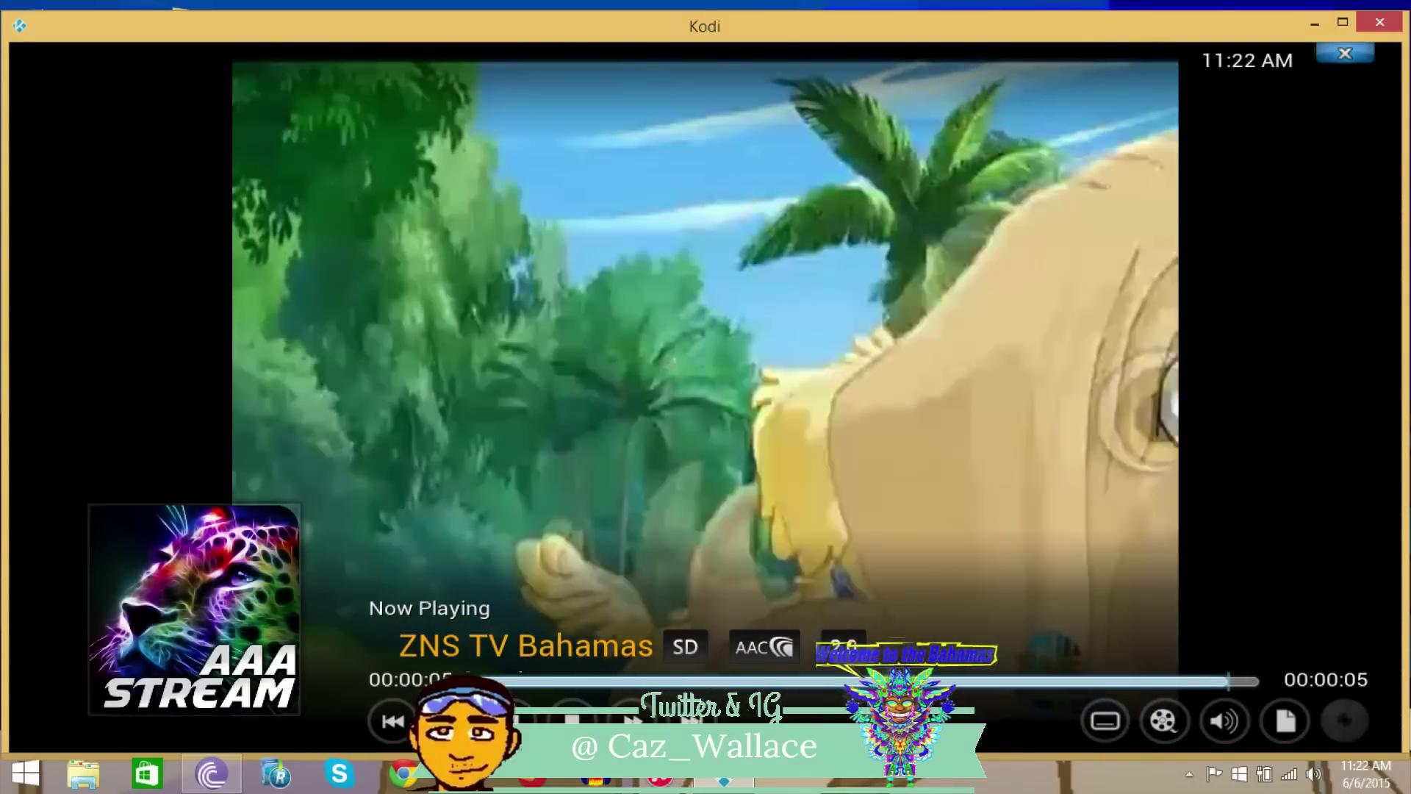
key(x)
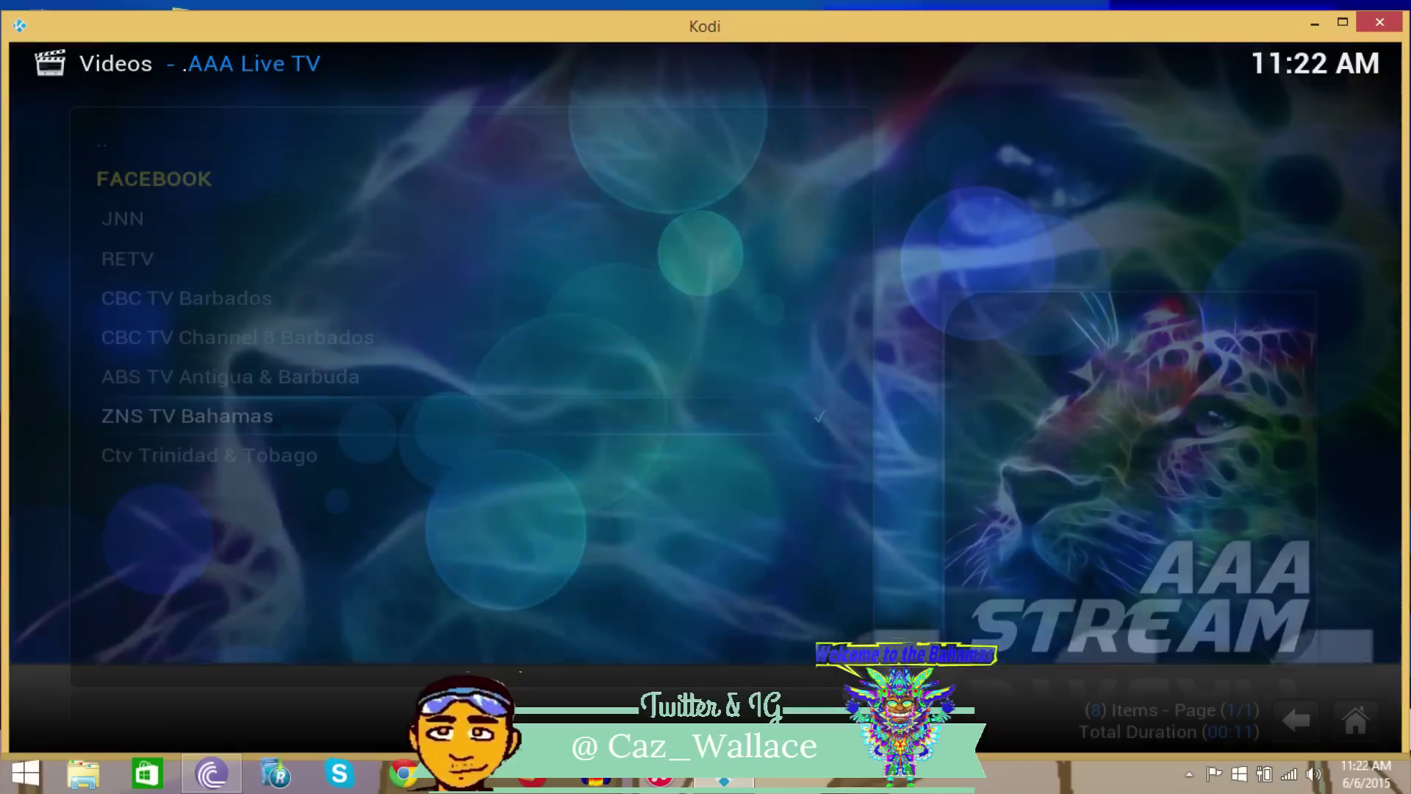
key(Escape)
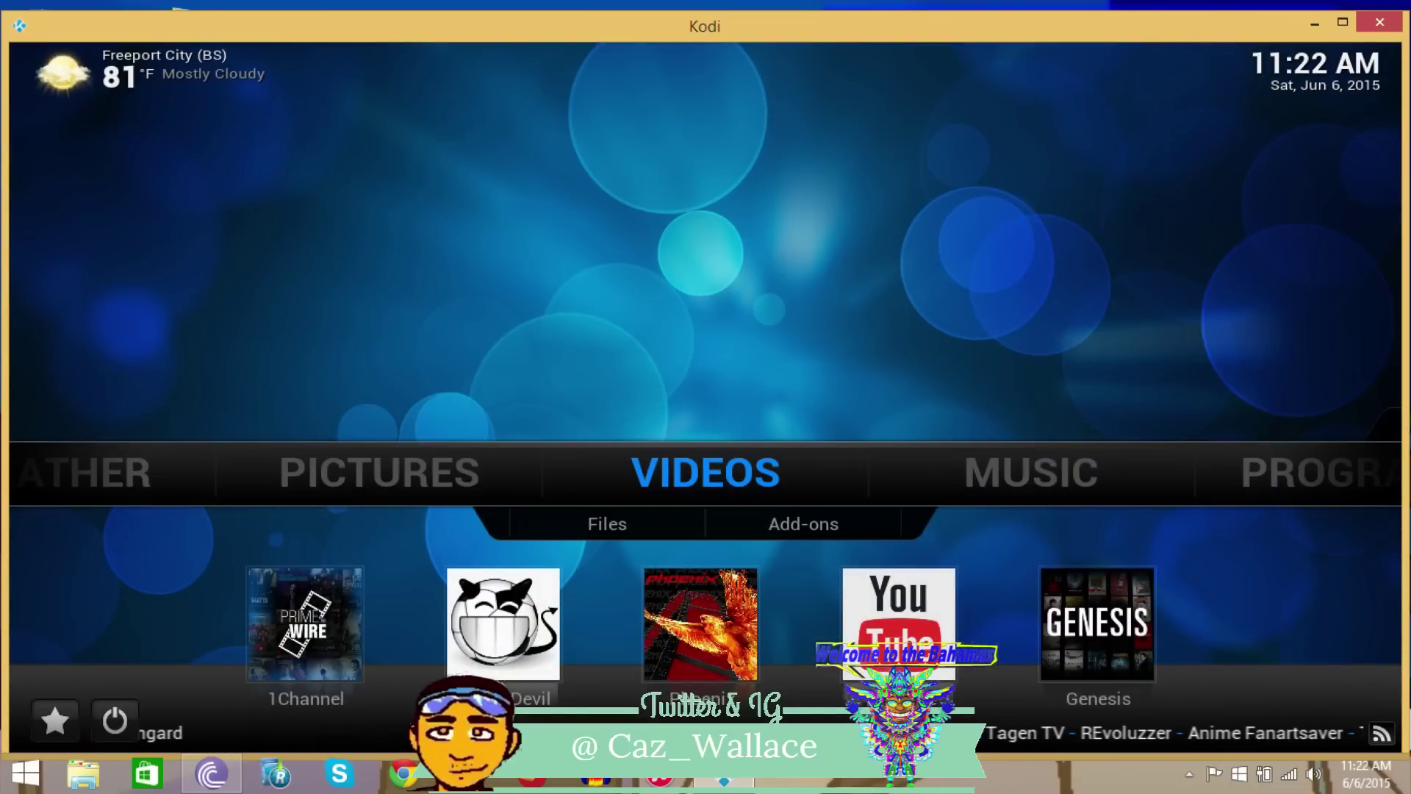